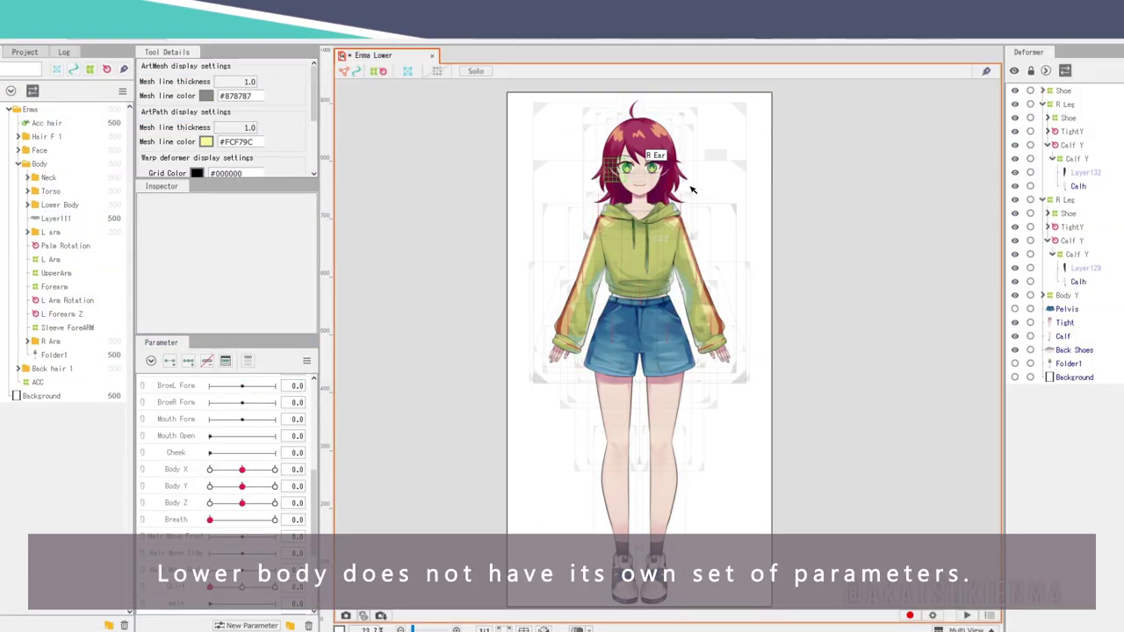
Step: Preview the model's motion with Angle X at 30, Angle Y and Angle Z at -30 and body tilts, and reset all parameters
{"action": "left_click_drag", "start_coordinate": [243, 384], "coordinate": [175, 407]}
{"action": "left_click_drag", "start_coordinate": [244, 418], "coordinate": [207, 417]}
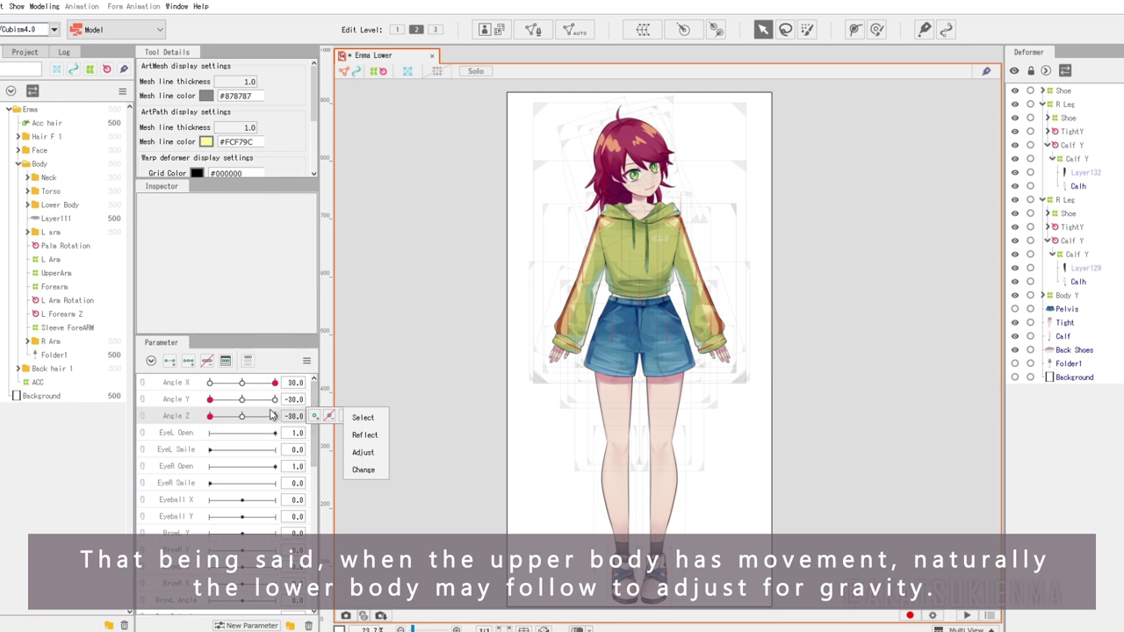
{"action": "left_click", "coordinate": [289, 446]}
{"action": "scroll", "coordinate": [228, 448], "scroll_direction": "down", "scroll_amount": 5}
{"action": "left_click_drag", "start_coordinate": [241, 470], "coordinate": [262, 505]}
{"action": "left_click", "coordinate": [306, 360]}
{"action": "left_click", "coordinate": [369, 361]}
Step: Pull the shorts' pelvis piece and the right shorts leg away from the body to show them as separate parts
{"action": "scroll", "coordinate": [619, 462], "scroll_direction": "up", "scroll_amount": 3}
{"action": "left_click", "coordinate": [664, 232]}
{"action": "scroll", "coordinate": [664, 233], "scroll_direction": "down", "scroll_amount": 2}
{"action": "left_click_drag", "start_coordinate": [652, 223], "coordinate": [477, 219]}
{"action": "left_click", "coordinate": [609, 262]}
{"action": "left_click_drag", "start_coordinate": [609, 263], "coordinate": [410, 302]}
Step: Move the right thigh, calf and shoe meshes away from the body to show each lower-leg part separately
{"action": "left_click", "coordinate": [614, 331]}
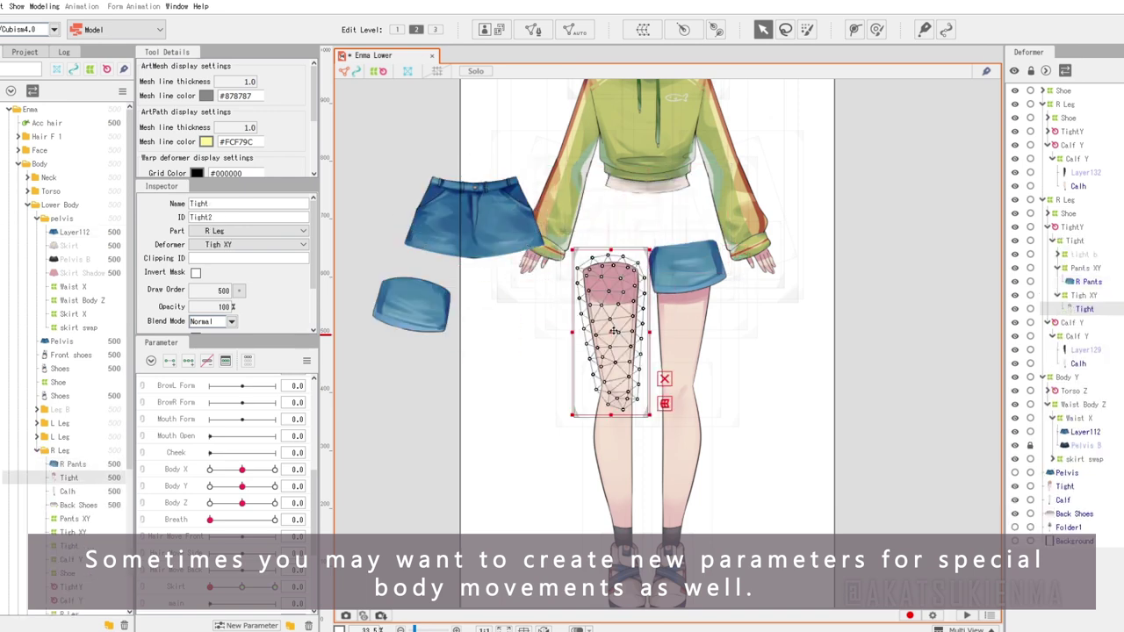
{"action": "left_click_drag", "start_coordinate": [614, 331], "coordinate": [506, 373]}
{"action": "left_click", "coordinate": [614, 464]}
{"action": "left_click_drag", "start_coordinate": [613, 464], "coordinate": [446, 501]}
{"action": "left_click", "coordinate": [585, 521]}
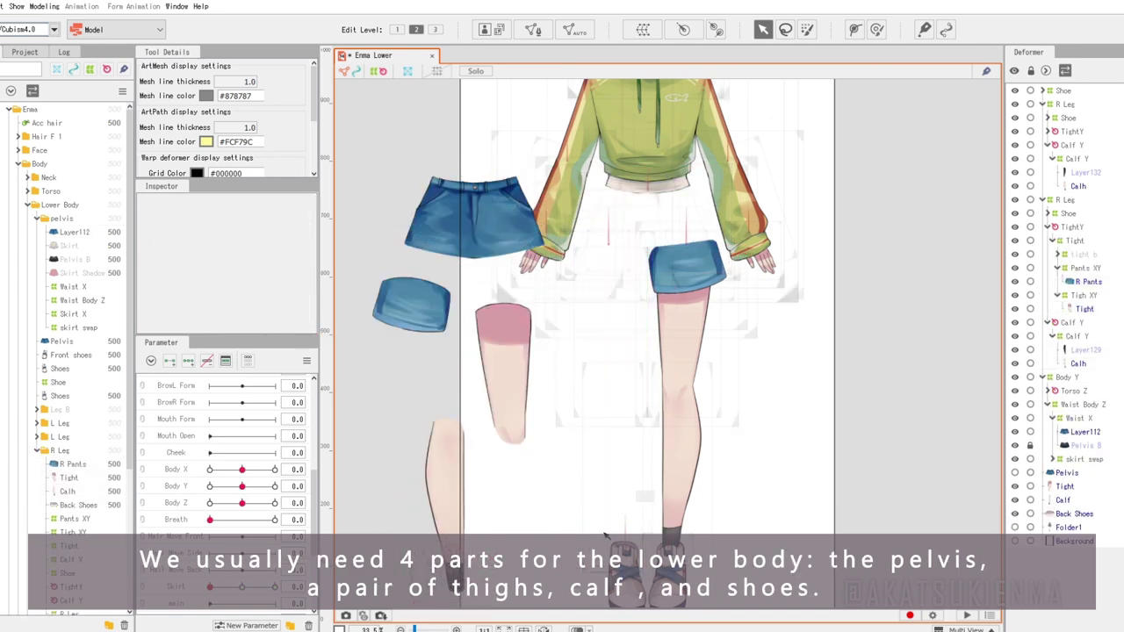
{"action": "left_click_drag", "start_coordinate": [651, 520], "coordinate": [530, 532]}
{"action": "left_click", "coordinate": [539, 440]}
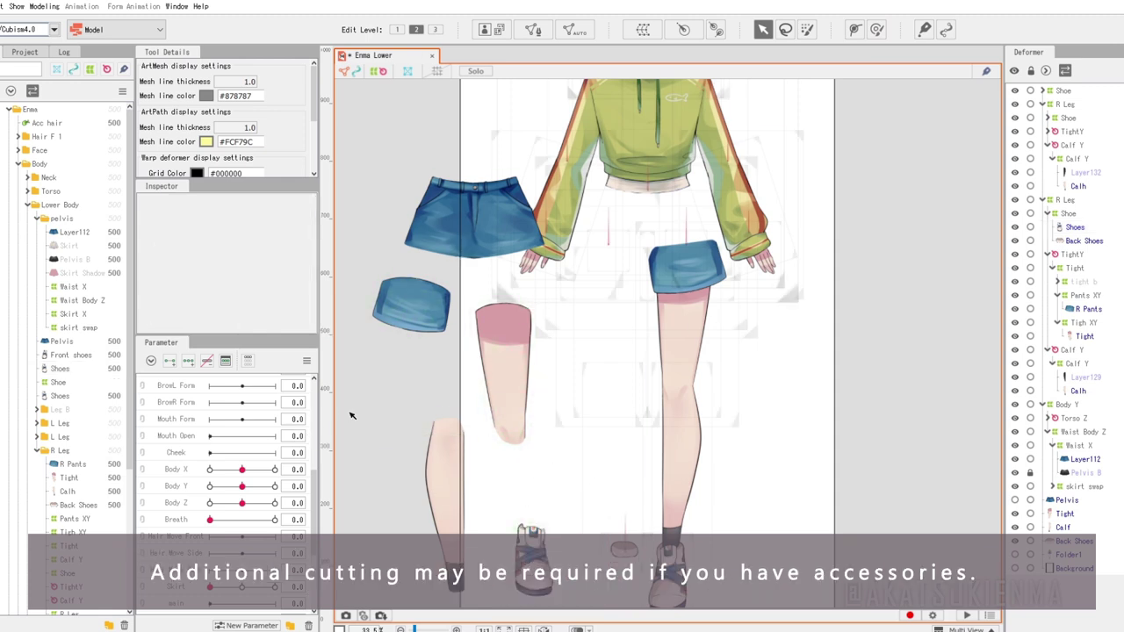
Step: Undo all the moves of the lower-body parts
{"action": "key", "text": "ctrl+z"}
{"action": "key", "text": "ctrl+z"}
{"action": "key", "text": "ctrl+z"}
{"action": "key", "text": "ctrl+z"}
{"action": "key", "text": "ctrl+z"}
{"action": "key", "text": "ctrl+z"}
{"action": "key", "text": "ctrl+z"}
{"action": "key", "text": "ctrl+z"}
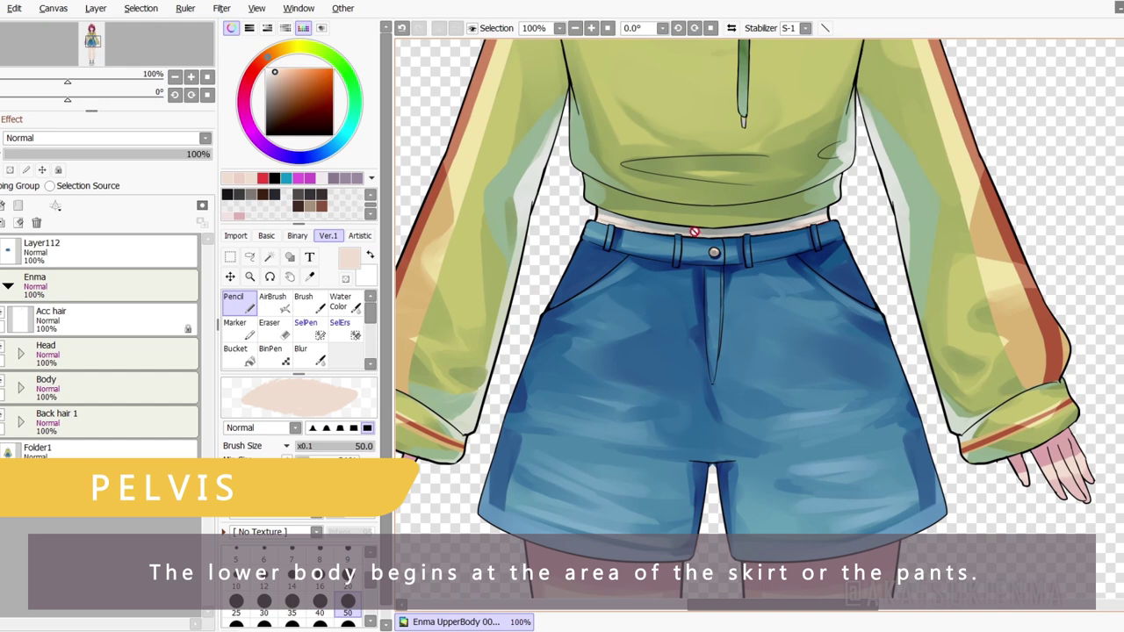
Step: Switch to PaintTool SAI, isolate the pelvis area of the shorts on its own layer and name it Pelvis
{"action": "left_click", "coordinate": [8, 285]}
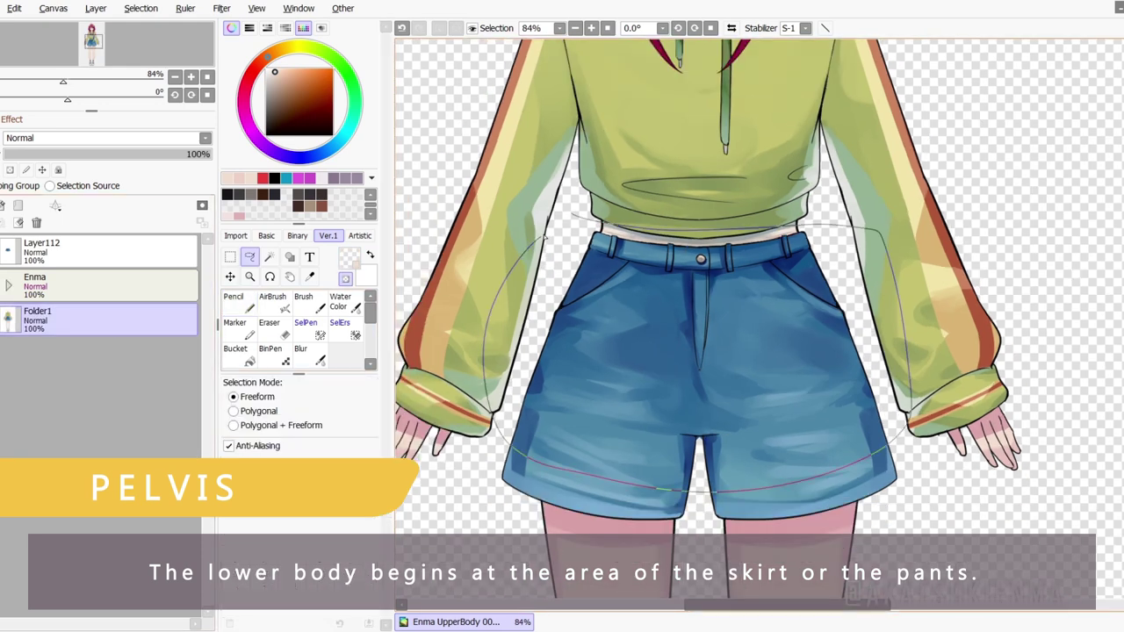
{"action": "double_click", "coordinate": [75, 325]}
{"action": "type", "text": "Pelvis"}
{"action": "key", "text": "Return"}
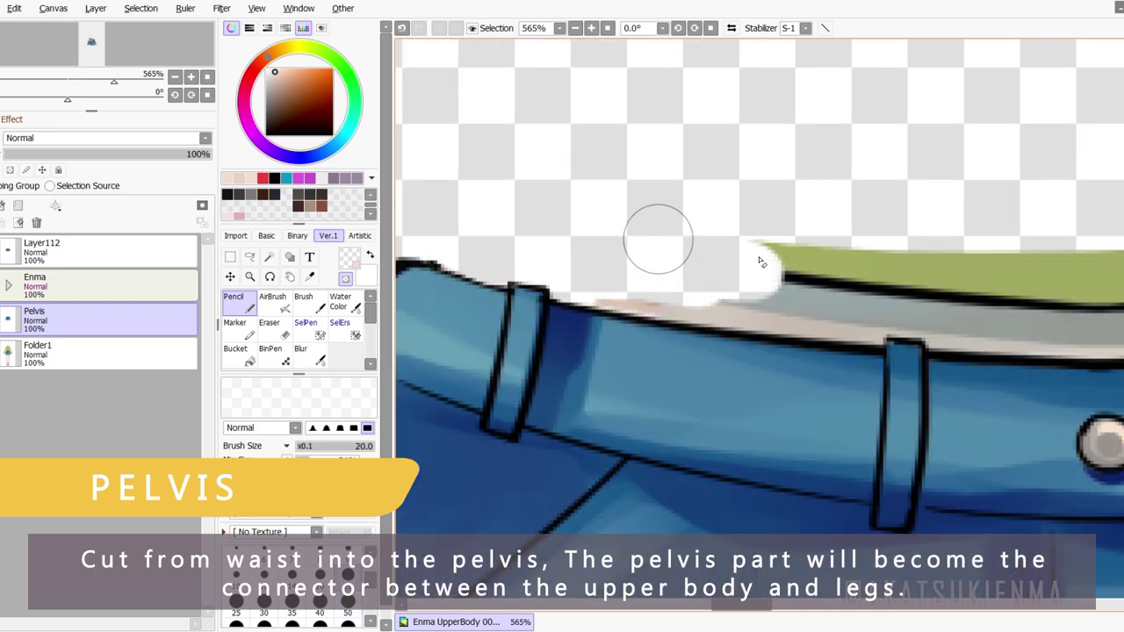
Step: Erase the leftover shirt and skin above the shorts' waistband on the Pelvis layer with brush size 20
{"action": "left_click_drag", "start_coordinate": [759, 257], "coordinate": [878, 290]}
{"action": "left_click_drag", "start_coordinate": [670, 296], "coordinate": [860, 312]}
{"action": "left_click_drag", "start_coordinate": [741, 338], "coordinate": [459, 331]}
{"action": "left_click_drag", "start_coordinate": [784, 266], "coordinate": [633, 294]}
{"action": "left_click_drag", "start_coordinate": [683, 330], "coordinate": [1019, 271]}
{"action": "left_click_drag", "start_coordinate": [868, 316], "coordinate": [613, 314]}
{"action": "left_click_drag", "start_coordinate": [613, 315], "coordinate": [566, 337]}
{"action": "mouse_move", "coordinate": [723, 309]}
{"action": "left_mouse_down"}
{"action": "mouse_move", "coordinate": [1007, 201]}
{"action": "mouse_move", "coordinate": [1088, 188]}
{"action": "left_mouse_up"}
{"action": "left_click_drag", "start_coordinate": [1009, 220], "coordinate": [675, 285]}
{"action": "left_click_drag", "start_coordinate": [667, 279], "coordinate": [859, 268]}
{"action": "left_click_drag", "start_coordinate": [770, 324], "coordinate": [877, 306]}
{"action": "mouse_move", "coordinate": [788, 301]}
{"action": "left_mouse_down"}
{"action": "mouse_move", "coordinate": [607, 333]}
{"action": "mouse_move", "coordinate": [564, 370]}
{"action": "left_mouse_up"}
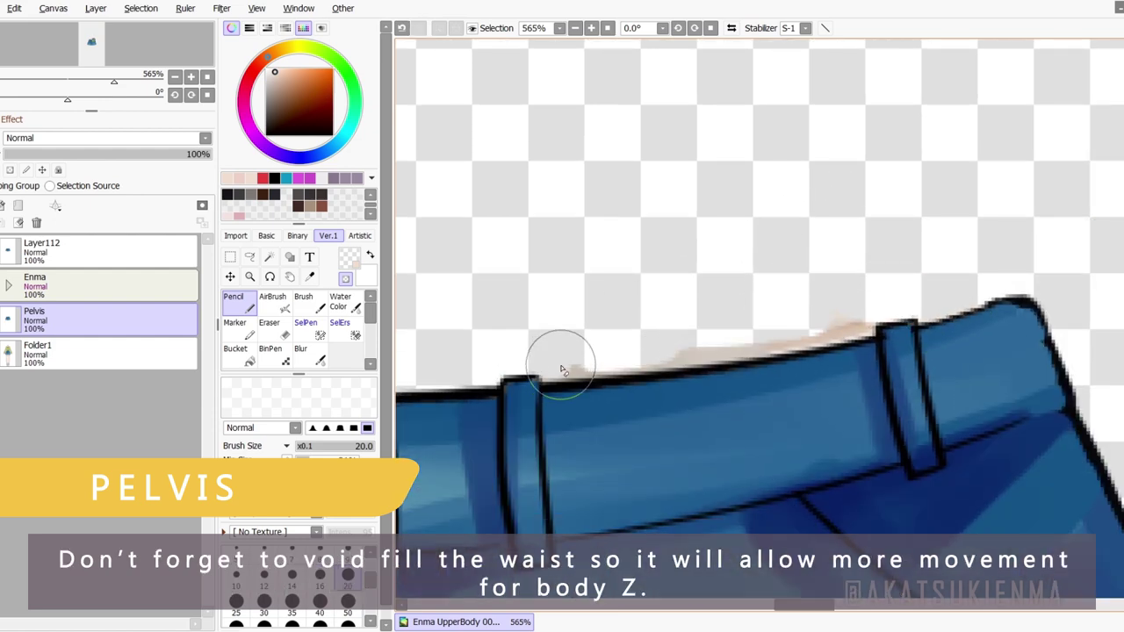
Step: Clean up the remaining skin-coloured pixels along the waistband's upper edge with a finer brush
{"action": "scroll", "coordinate": [878, 342], "scroll_direction": "up", "scroll_amount": 2}
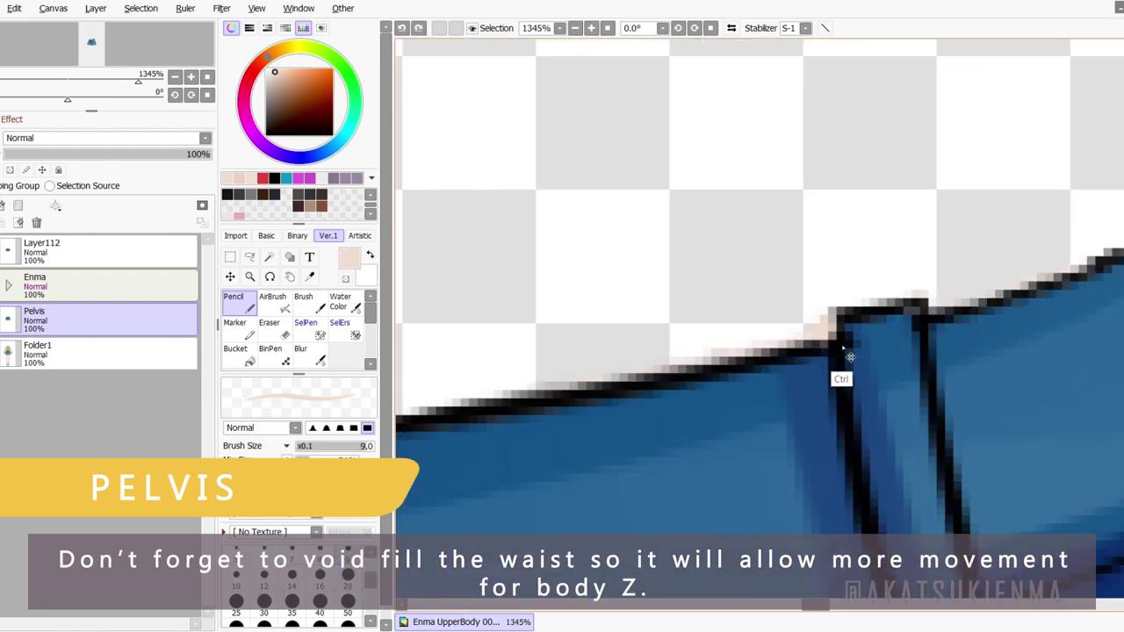
{"action": "right_click", "coordinate": [848, 343]}
{"action": "key", "text": "bracketleft"}
{"action": "key", "text": "bracketleft"}
{"action": "key", "text": "bracketleft"}
{"action": "key", "text": "bracketleft"}
{"action": "key", "text": "bracketleft"}
{"action": "key", "text": "bracketleft"}
{"action": "key", "text": "bracketleft"}
{"action": "key", "text": "bracketleft"}
{"action": "key", "text": "bracketleft"}
{"action": "key", "text": "bracketleft"}
{"action": "scroll", "coordinate": [800, 342], "scroll_direction": "down", "scroll_amount": 1}
{"action": "scroll", "coordinate": [772, 329], "scroll_direction": "up", "scroll_amount": 1}
{"action": "left_click_drag", "start_coordinate": [865, 314], "coordinate": [644, 371]}
{"action": "key", "text": "ctrl+z"}
{"action": "scroll", "coordinate": [544, 364], "scroll_direction": "up", "scroll_amount": 1}
{"action": "key", "text": "minus"}
{"action": "left_click_drag", "start_coordinate": [971, 295], "coordinate": [785, 328]}
Step: Erase the shorts leg below the pelvis on one side, shaping a curved lower edge with brush size 50
{"action": "scroll", "coordinate": [773, 325], "scroll_direction": "down", "scroll_amount": 7}
{"action": "key", "text": "bracketright"}
{"action": "key", "text": "bracketright"}
{"action": "key", "text": "bracketright"}
{"action": "key", "text": "bracketright"}
{"action": "key", "text": "bracketright"}
{"action": "mouse_move", "coordinate": [563, 330]}
{"action": "left_mouse_down"}
{"action": "mouse_move", "coordinate": [702, 362]}
{"action": "mouse_move", "coordinate": [561, 378]}
{"action": "mouse_move", "coordinate": [834, 422]}
{"action": "left_mouse_up"}
{"action": "key", "text": "bracketright"}
{"action": "key", "text": "bracketright"}
{"action": "key", "text": "bracketright"}
{"action": "key", "text": "bracketright"}
{"action": "key", "text": "bracketright"}
{"action": "scroll", "coordinate": [779, 367], "scroll_direction": "up", "scroll_amount": 3}
{"action": "left_click_drag", "start_coordinate": [737, 384], "coordinate": [921, 375]}
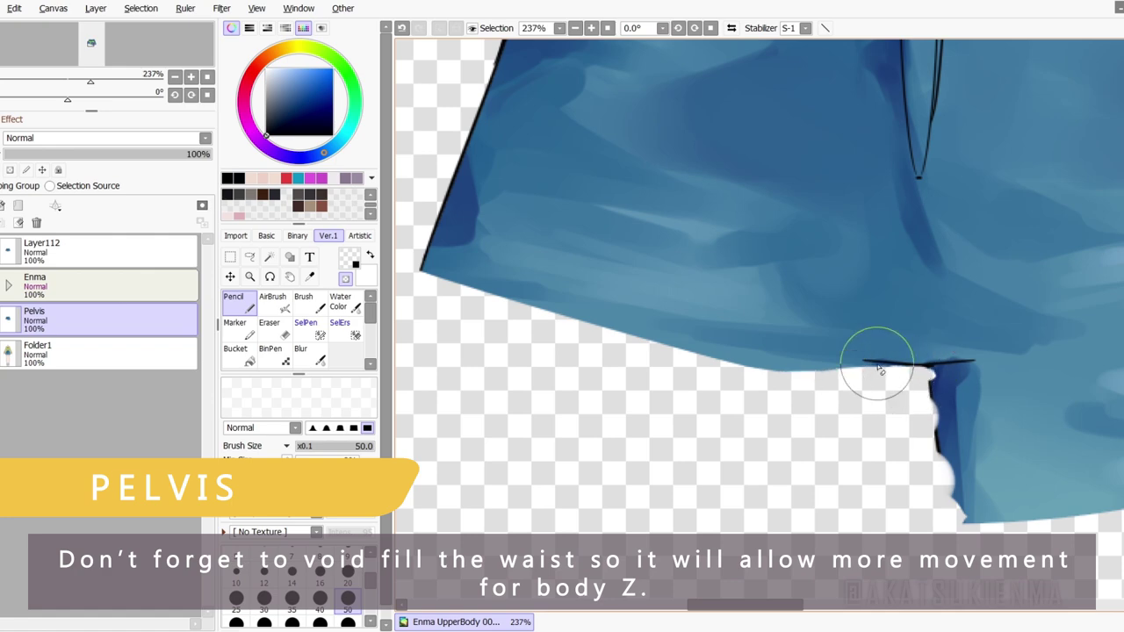
Step: Refine the curved lower edge of the pelvis piece with brush size 9
{"action": "key", "text": "bracketleft"}
{"action": "key", "text": "bracketleft"}
{"action": "key", "text": "bracketleft"}
{"action": "key", "text": "bracketleft"}
{"action": "key", "text": "bracketleft"}
{"action": "key", "text": "bracketleft"}
{"action": "key", "text": "bracketleft"}
{"action": "key", "text": "bracketleft"}
{"action": "key", "text": "bracketleft"}
{"action": "key", "text": "bracketleft"}
{"action": "scroll", "coordinate": [848, 382], "scroll_direction": "up", "scroll_amount": 5}
{"action": "left_click_drag", "start_coordinate": [794, 342], "coordinate": [898, 351]}
{"action": "scroll", "coordinate": [948, 404], "scroll_direction": "down", "scroll_amount": 5}
{"action": "left_click_drag", "start_coordinate": [692, 383], "coordinate": [990, 428]}
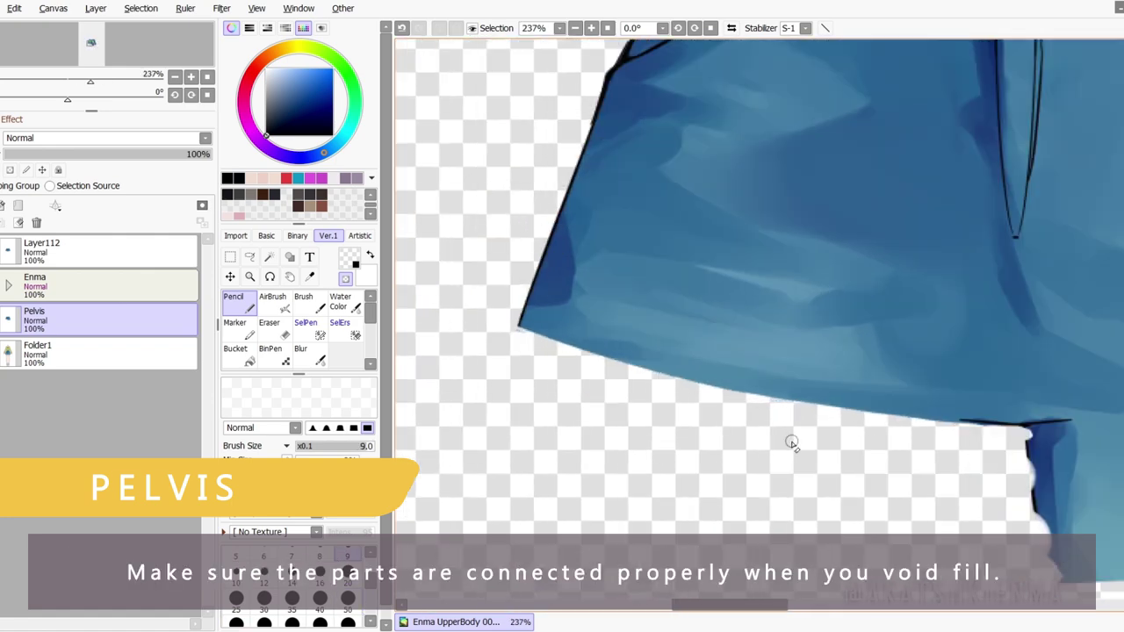
{"action": "scroll", "coordinate": [733, 297], "scroll_direction": "down", "scroll_amount": 5}
{"action": "scroll", "coordinate": [791, 329], "scroll_direction": "up", "scroll_amount": 8}
{"action": "left_click_drag", "start_coordinate": [790, 386], "coordinate": [996, 430]}
Step: Flip the canvas view and erase the other shorts leg into a matching curved edge, finishing with brush size 20
{"action": "left_click", "coordinate": [607, 28]}
{"action": "left_click", "coordinate": [731, 28]}
{"action": "scroll", "coordinate": [437, 358], "scroll_direction": "up", "scroll_amount": 4}
{"action": "left_click_drag", "start_coordinate": [451, 269], "coordinate": [863, 393]}
{"action": "key", "text": "bracketright"}
{"action": "key", "text": "bracketright"}
{"action": "key", "text": "bracketright"}
{"action": "key", "text": "bracketright"}
{"action": "key", "text": "bracketright"}
{"action": "key", "text": "bracketright"}
{"action": "key", "text": "bracketright"}
{"action": "key", "text": "bracketright"}
{"action": "key", "text": "bracketright"}
{"action": "key", "text": "bracketright"}
{"action": "left_click_drag", "start_coordinate": [465, 307], "coordinate": [842, 426]}
{"action": "left_click_drag", "start_coordinate": [719, 383], "coordinate": [862, 393]}
{"action": "left_click", "coordinate": [347, 573]}
{"action": "left_click_drag", "start_coordinate": [468, 262], "coordinate": [864, 376]}
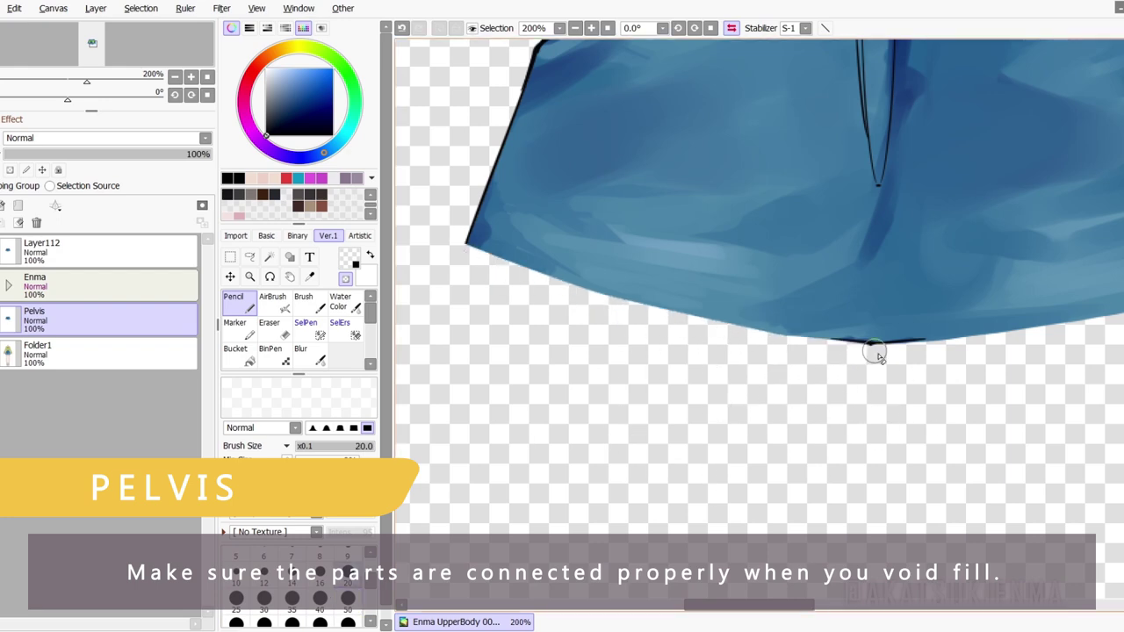
Step: Show and expand the Enma folder and delete the Layer112 layer
{"action": "scroll", "coordinate": [725, 337], "scroll_direction": "down", "scroll_amount": 4}
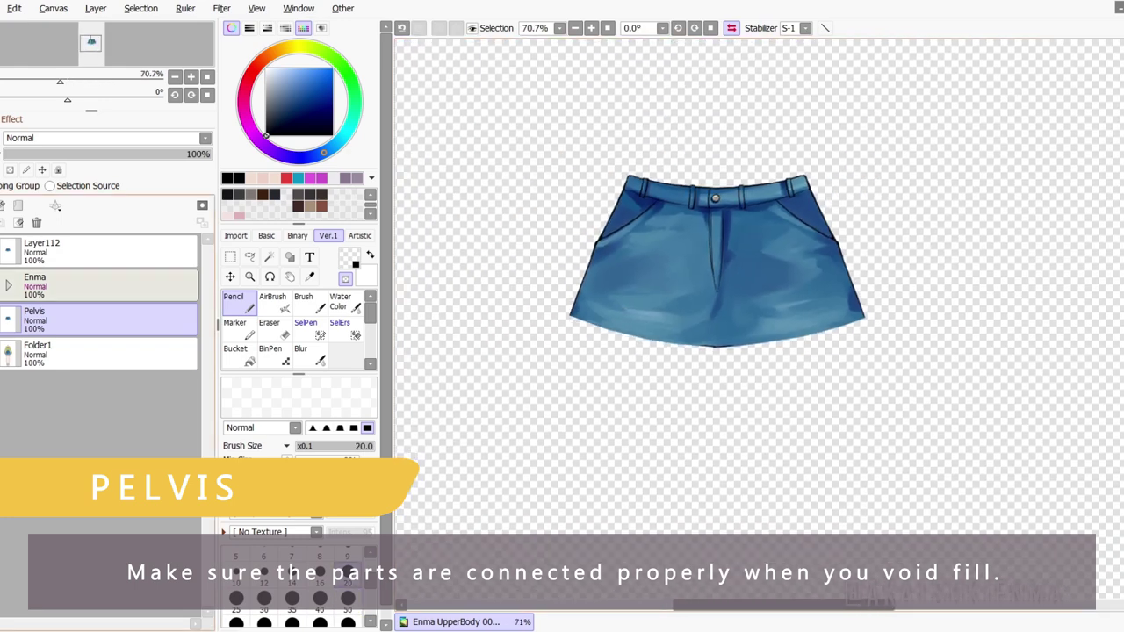
{"action": "left_click", "coordinate": [7, 282]}
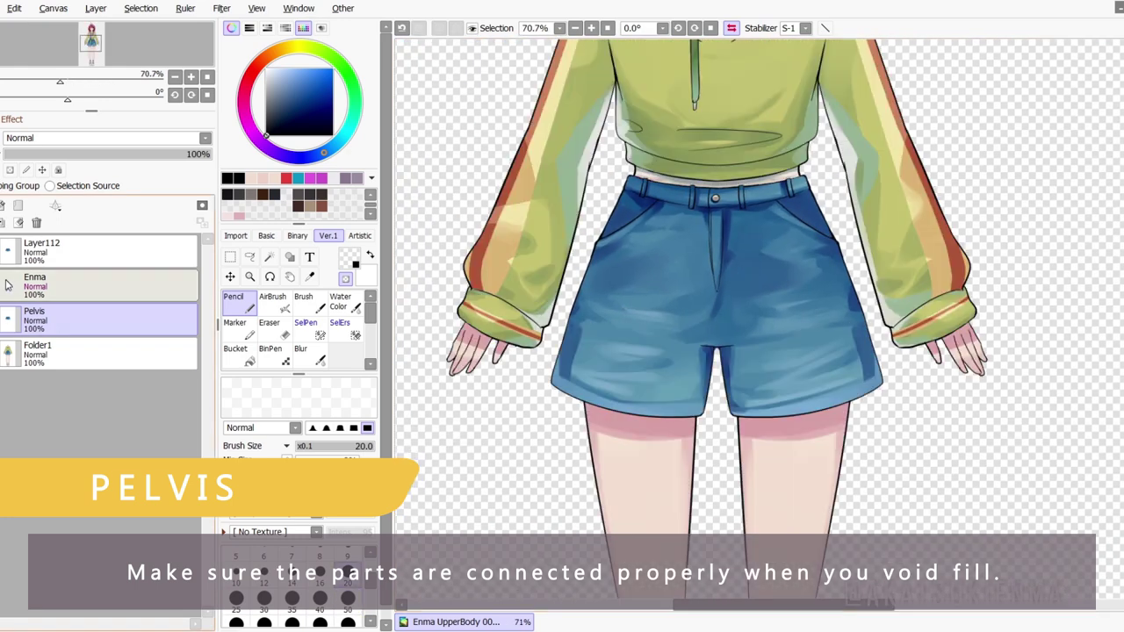
{"action": "left_click", "coordinate": [7, 284]}
{"action": "left_click", "coordinate": [4, 388]}
{"action": "left_click", "coordinate": [58, 251]}
{"action": "left_click", "coordinate": [37, 222]}
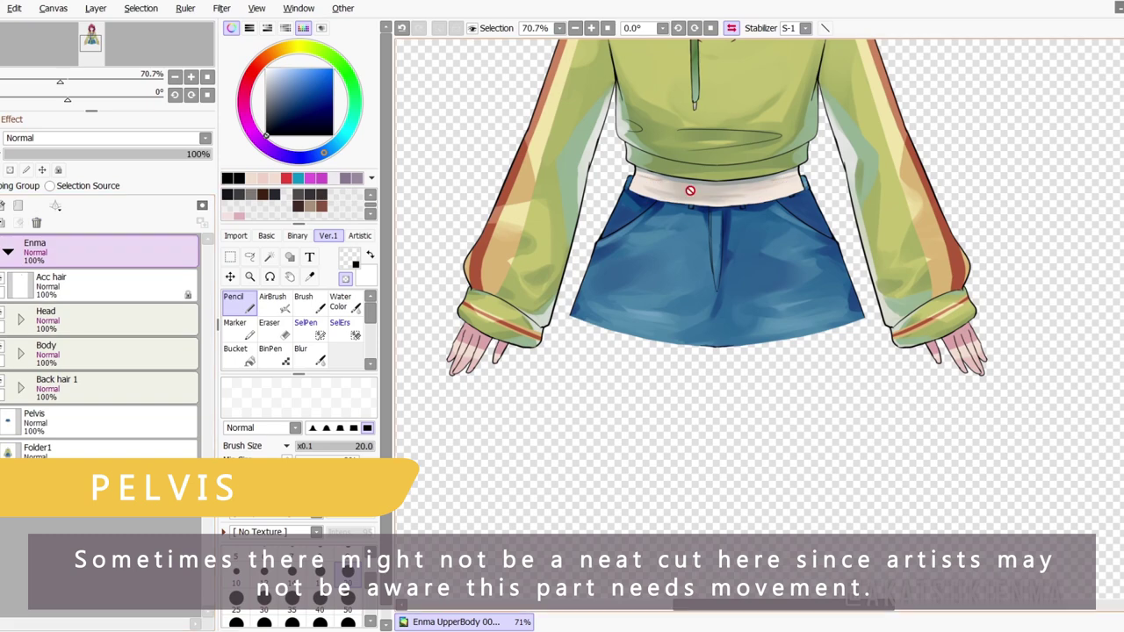
Step: Place the Pelvis layer inside the Body folder above Torso and select the waist layer, Layer111
{"action": "left_click", "coordinate": [21, 353]}
{"action": "left_click_drag", "start_coordinate": [79, 594], "coordinate": [79, 401]}
{"action": "scroll", "coordinate": [692, 76], "scroll_direction": "up", "scroll_amount": 2}
{"action": "left_click", "coordinate": [598, 305], "text": "ctrl+shift"}
{"action": "scroll", "coordinate": [629, 183], "scroll_direction": "down", "scroll_amount": 1}
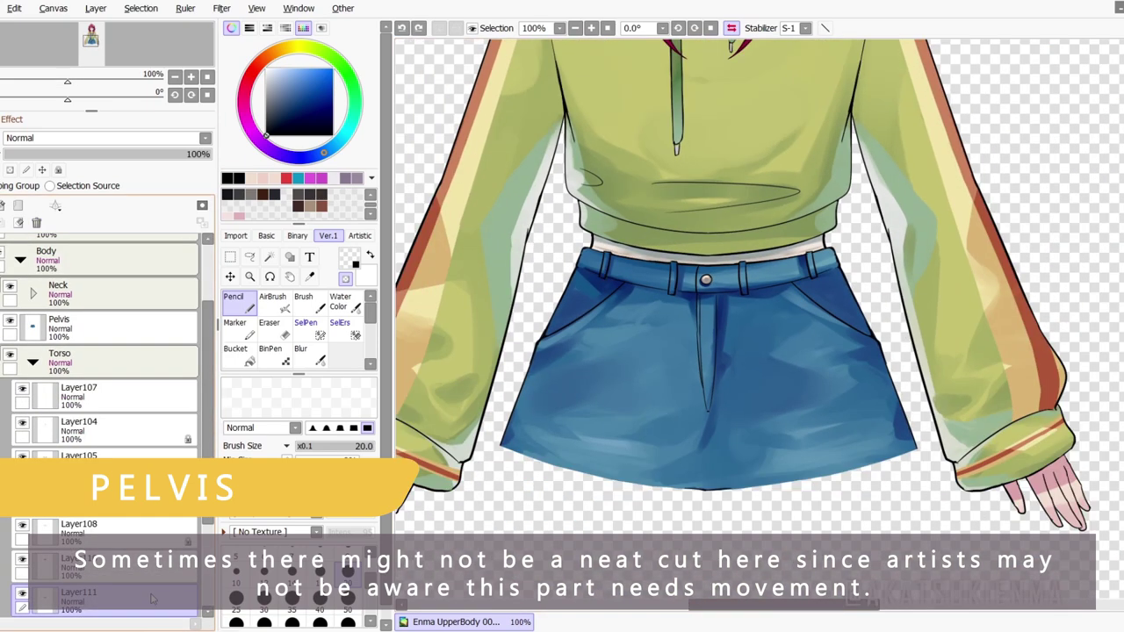
Step: Pull the pelvis and waist downward apart from the torso to check the cuts, and undo the moves
{"action": "left_click", "coordinate": [59, 324]}
{"action": "left_click_drag", "start_coordinate": [688, 430], "coordinate": [688, 501]}
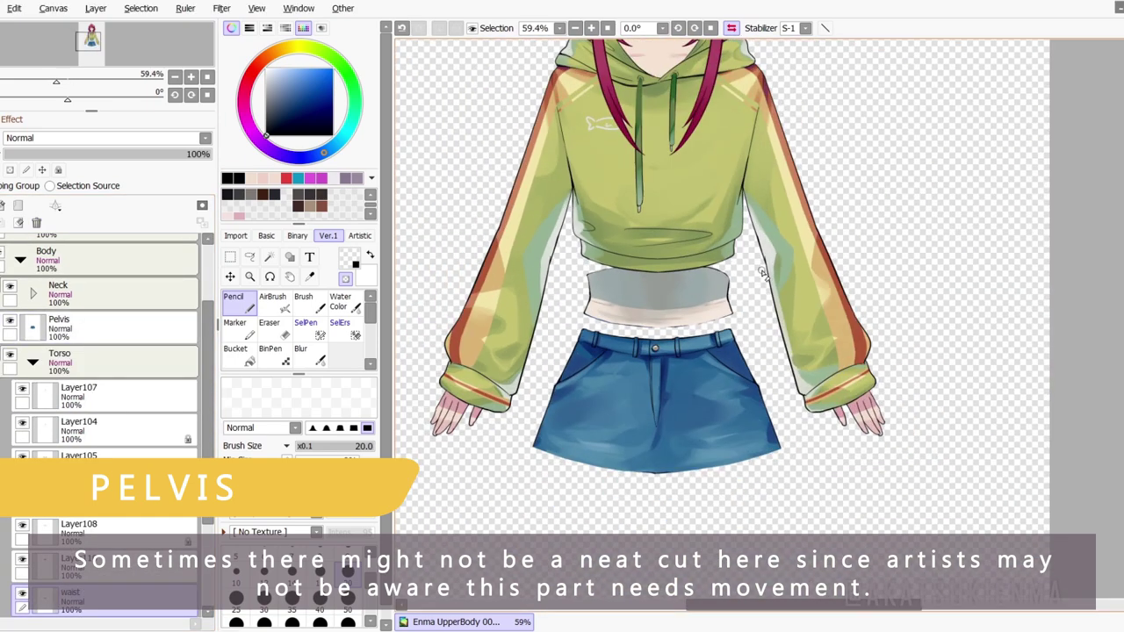
{"action": "scroll", "coordinate": [190, 243], "scroll_direction": "up", "scroll_amount": 3}
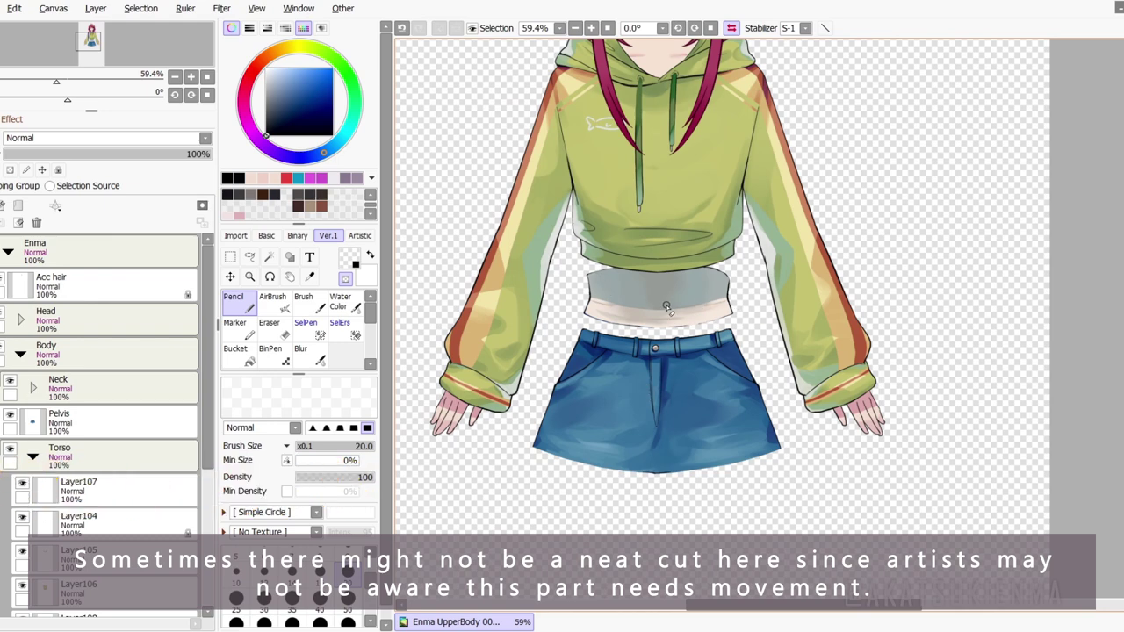
{"action": "key", "text": "ctrl+z"}
{"action": "key", "text": "ctrl+z"}
{"action": "left_click", "coordinate": [33, 456]}
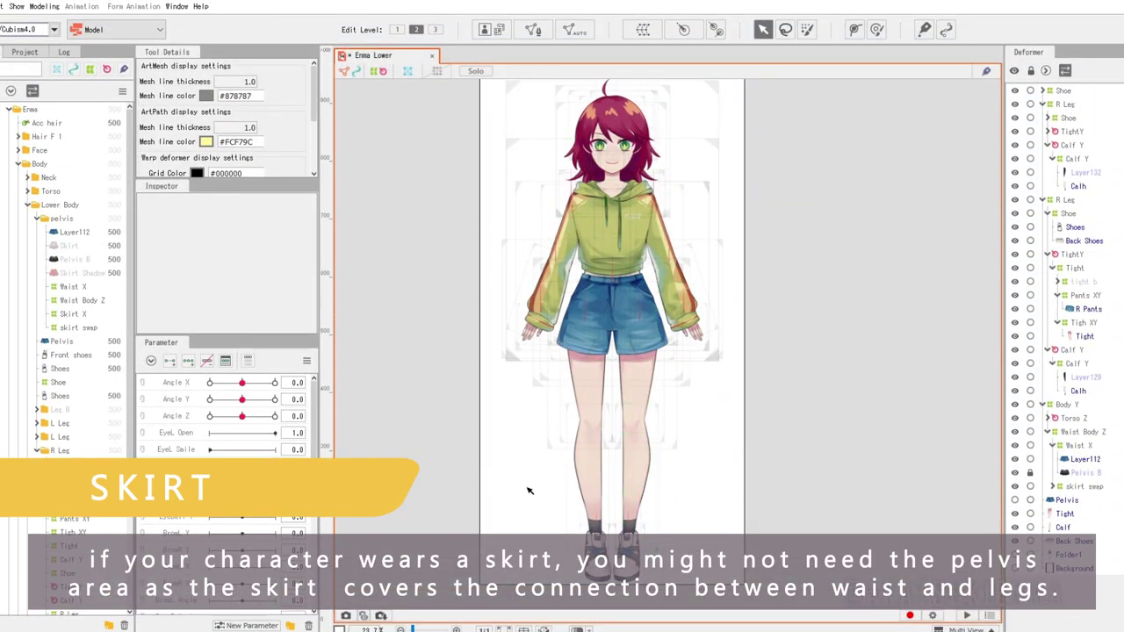
Step: Switch to Live2D Cubism, set the Skirt parameter to 1.0 and preview the skirt with a body movement
{"action": "scroll", "coordinate": [241, 487], "scroll_direction": "down", "scroll_amount": 8}
{"action": "left_click_drag", "start_coordinate": [243, 449], "coordinate": [349, 448]}
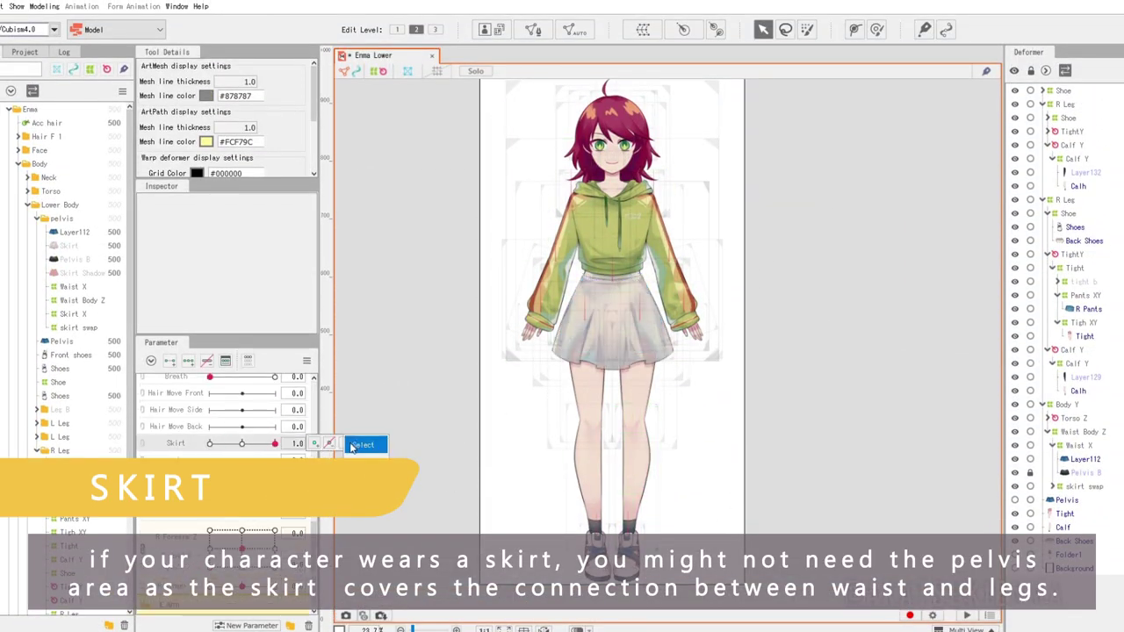
{"action": "scroll", "coordinate": [262, 418], "scroll_direction": "up", "scroll_amount": 5}
{"action": "left_click_drag", "start_coordinate": [243, 475], "coordinate": [266, 475]}
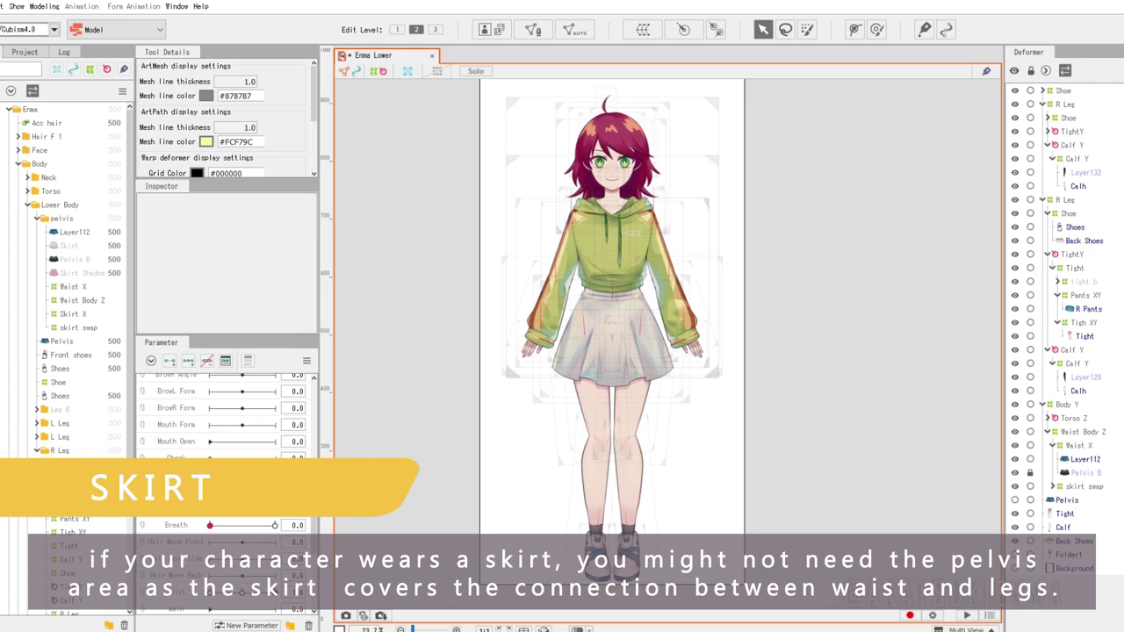
Step: Unlock the Skirt mesh and move it beside the body to expose the area underneath
{"action": "scroll", "coordinate": [617, 330], "scroll_direction": "up", "scroll_amount": 3}
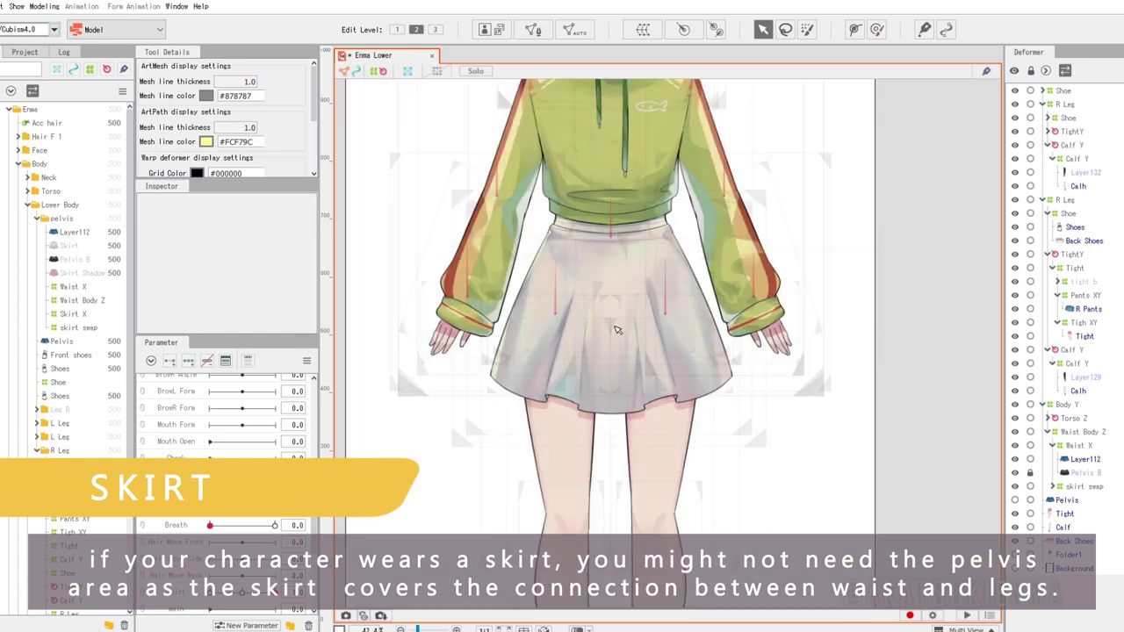
{"action": "right_click", "coordinate": [625, 395]}
{"action": "left_click", "coordinate": [662, 406]}
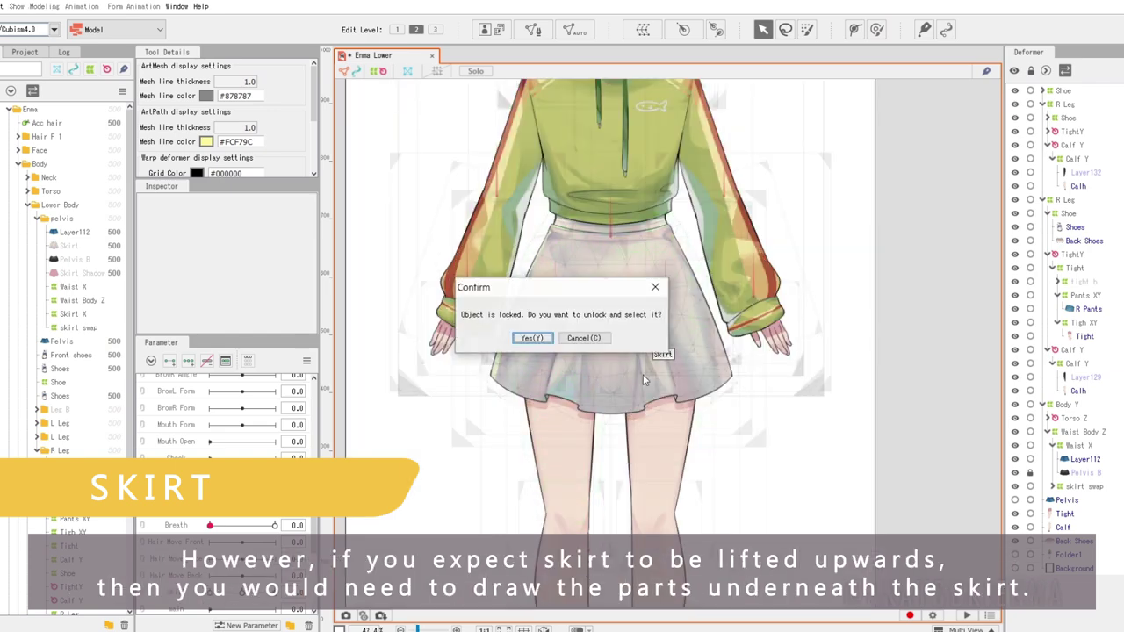
{"action": "left_click", "coordinate": [539, 343]}
{"action": "left_click_drag", "start_coordinate": [603, 343], "coordinate": [391, 417]}
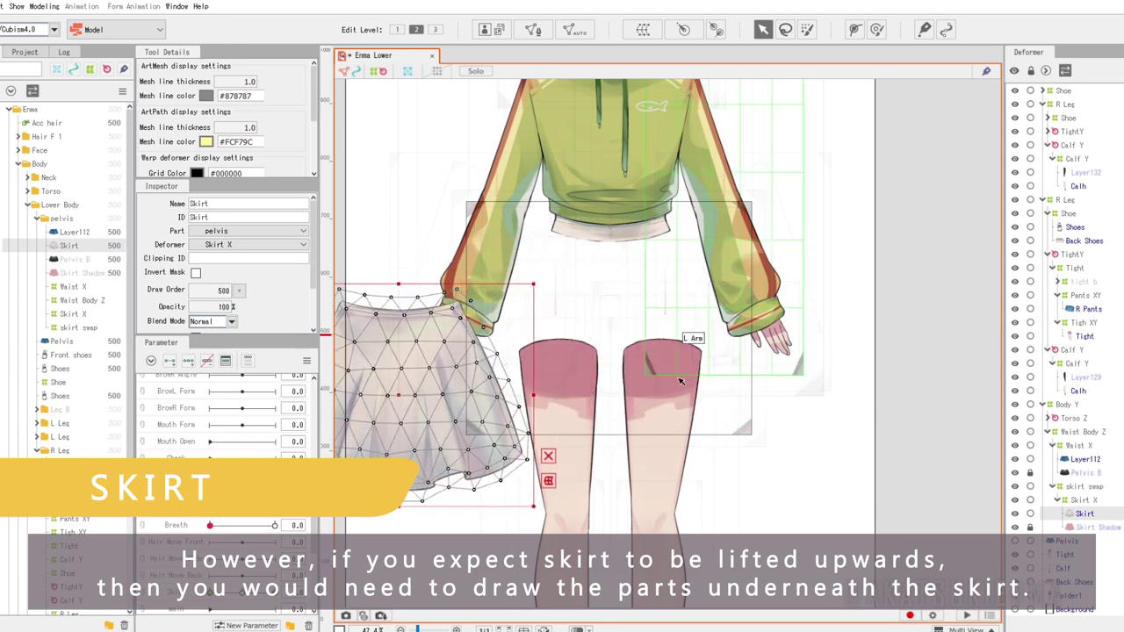
{"action": "scroll", "coordinate": [716, 362], "scroll_direction": "down", "scroll_amount": 3}
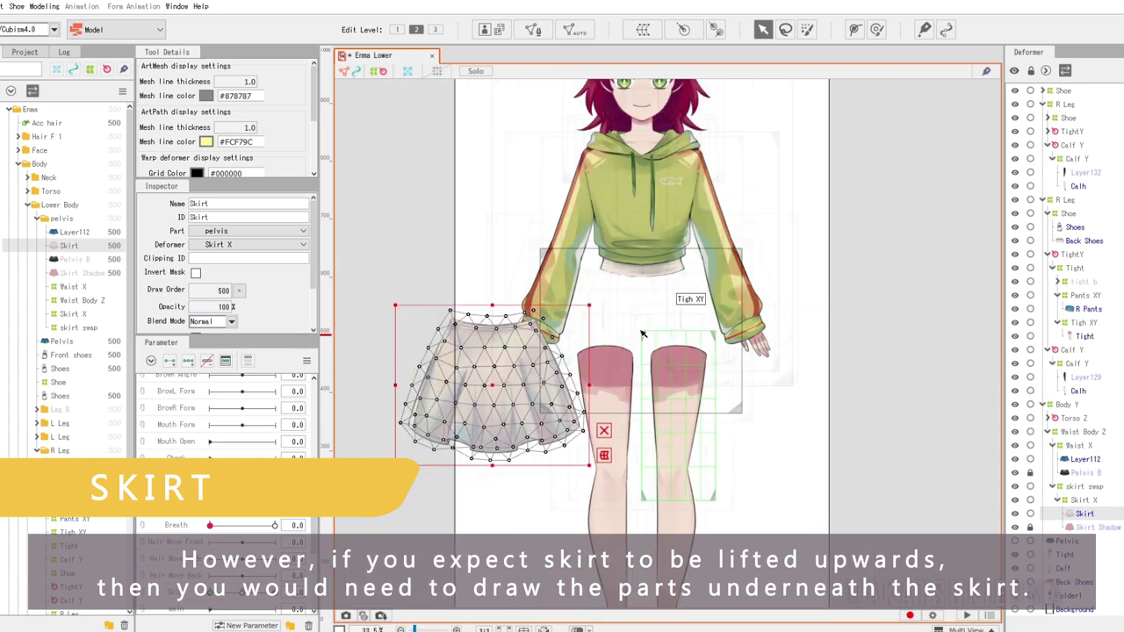
{"action": "left_click", "coordinate": [903, 373]}
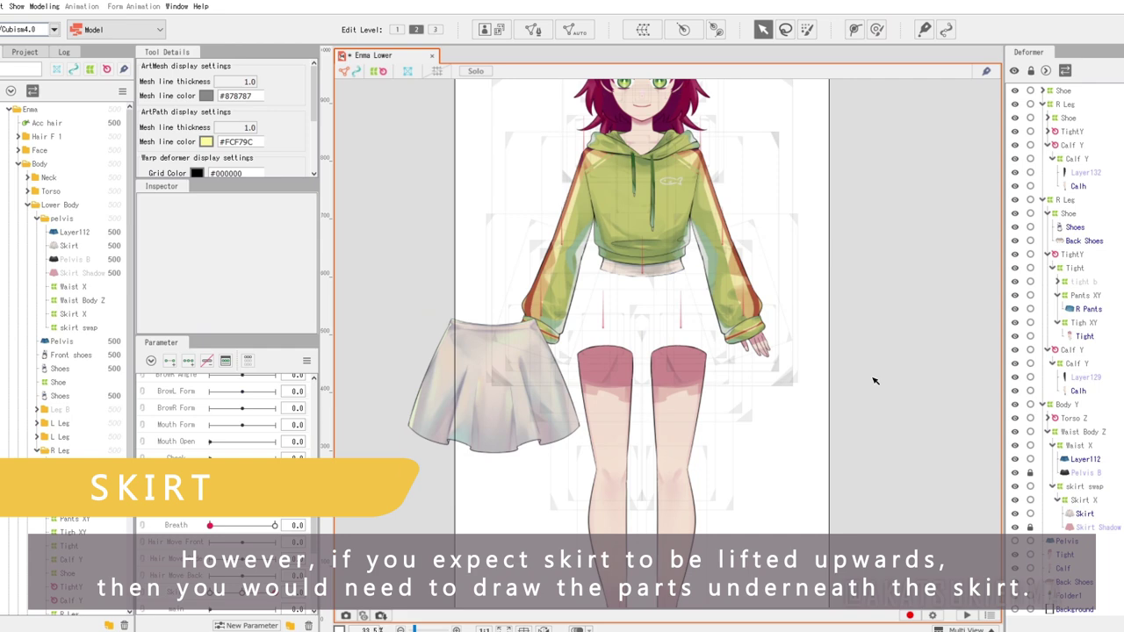
{"action": "key", "text": "ctrl+z"}
{"action": "key", "text": "ctrl+z"}
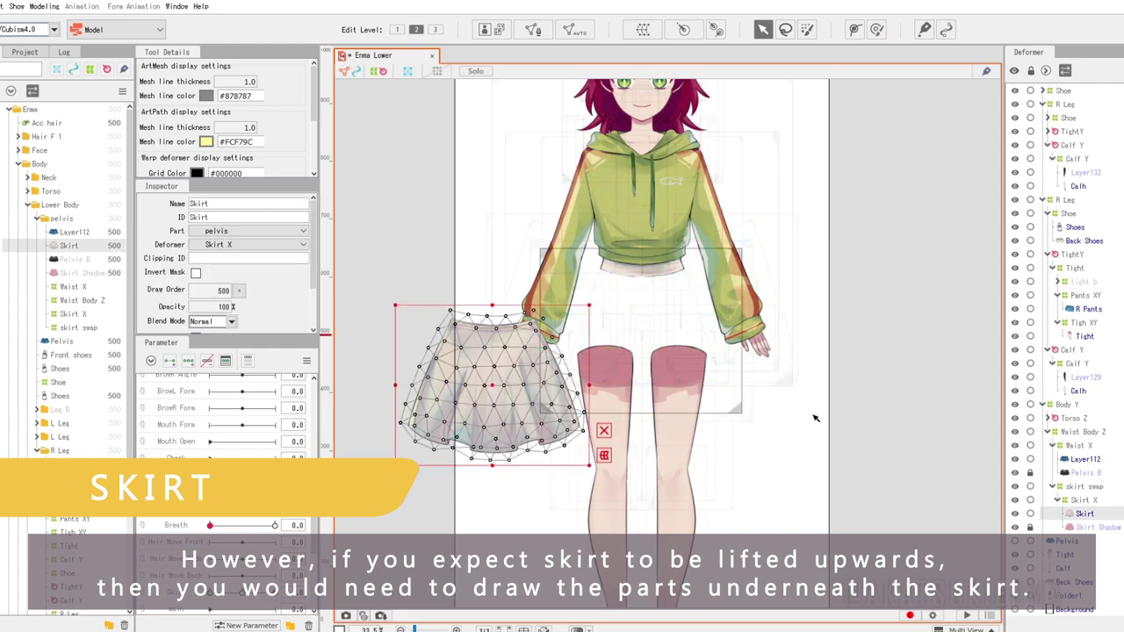
{"action": "left_click", "coordinate": [830, 414]}
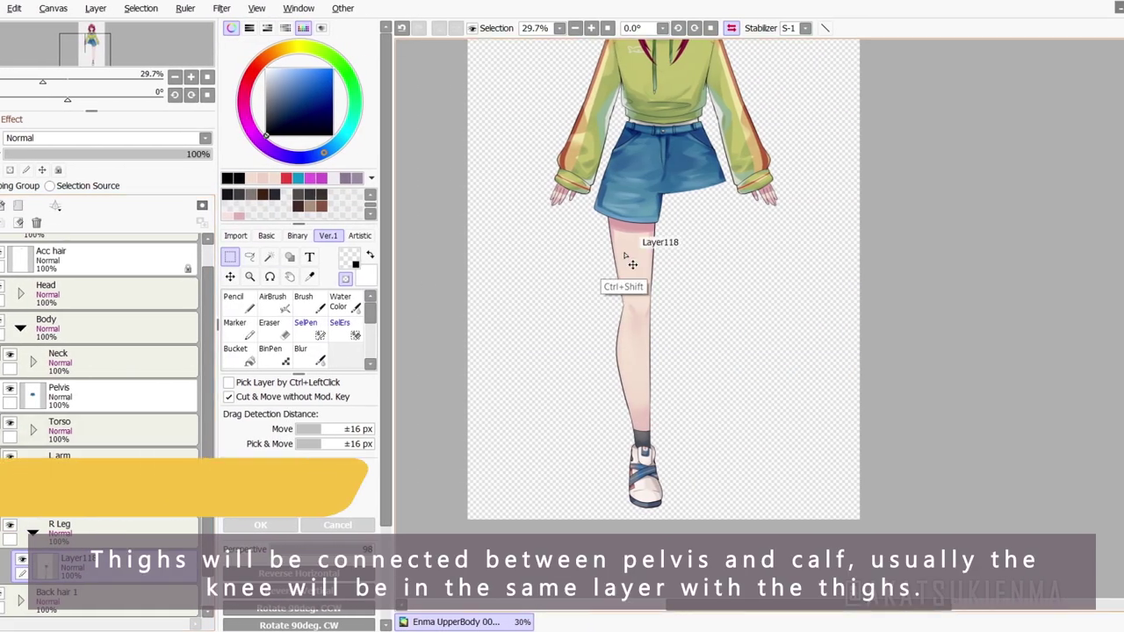
Step: Switch to PaintTool SAI, isolate the right leg layer and erase the top of its shorts into a rounded edge with brush size 50
{"action": "left_click_drag", "start_coordinate": [625, 256], "coordinate": [624, 264]}
{"action": "key", "text": "ctrl+z"}
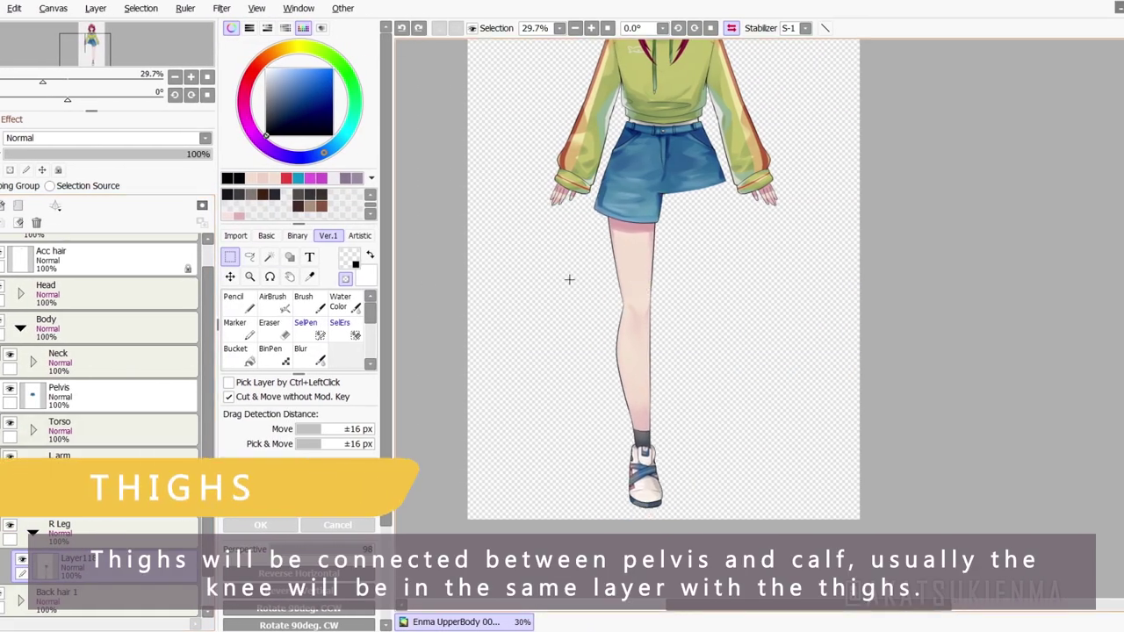
{"action": "left_click", "coordinate": [22, 559], "text": "alt"}
{"action": "left_click", "coordinate": [239, 302]}
{"action": "scroll", "coordinate": [584, 167], "scroll_direction": "up", "scroll_amount": 7}
{"action": "left_click_drag", "start_coordinate": [550, 226], "coordinate": [607, 234]}
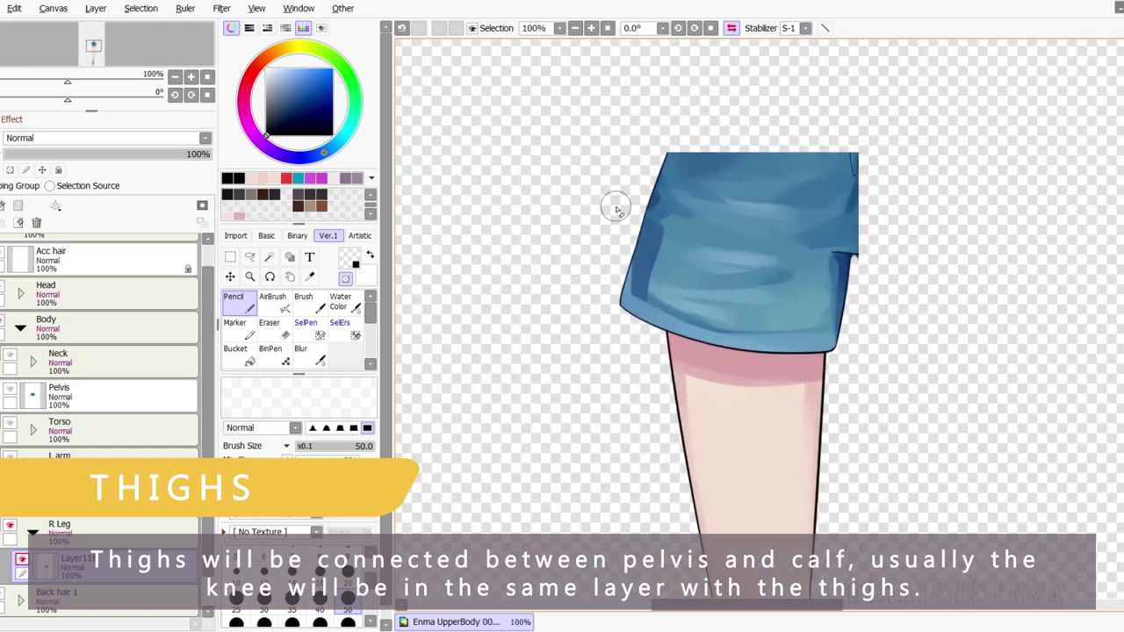
{"action": "mouse_move", "coordinate": [783, 190]}
{"action": "left_mouse_down"}
{"action": "mouse_move", "coordinate": [852, 163]}
{"action": "mouse_move", "coordinate": [783, 189]}
{"action": "mouse_move", "coordinate": [855, 201]}
{"action": "left_mouse_up"}
{"action": "scroll", "coordinate": [860, 210], "scroll_direction": "up", "scroll_amount": 1}
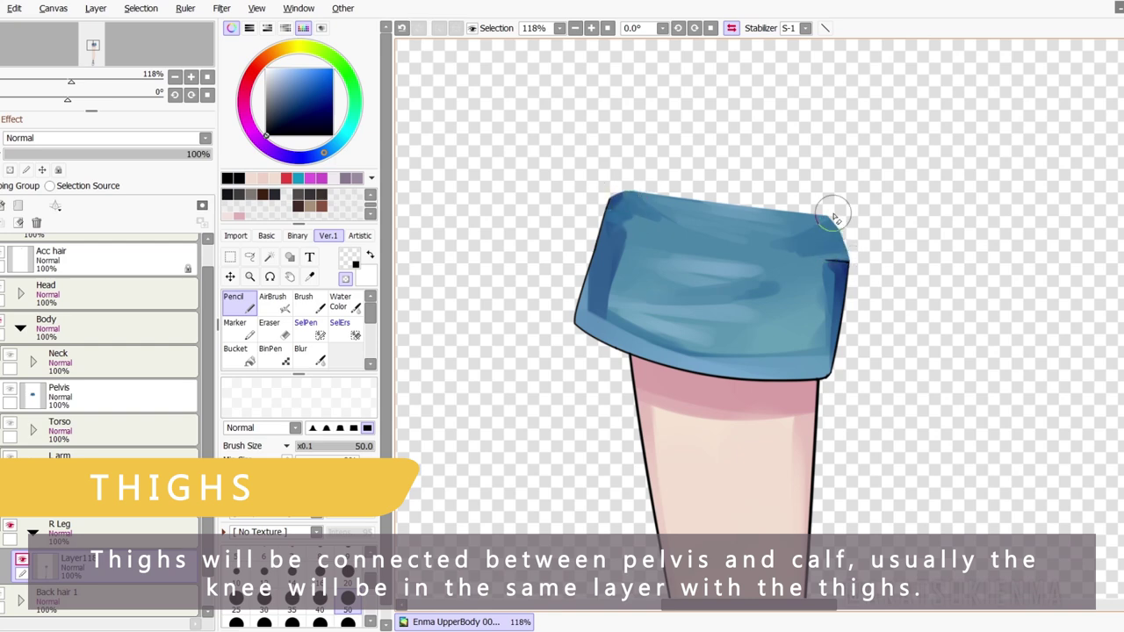
{"action": "left_click_drag", "start_coordinate": [837, 169], "coordinate": [651, 133]}
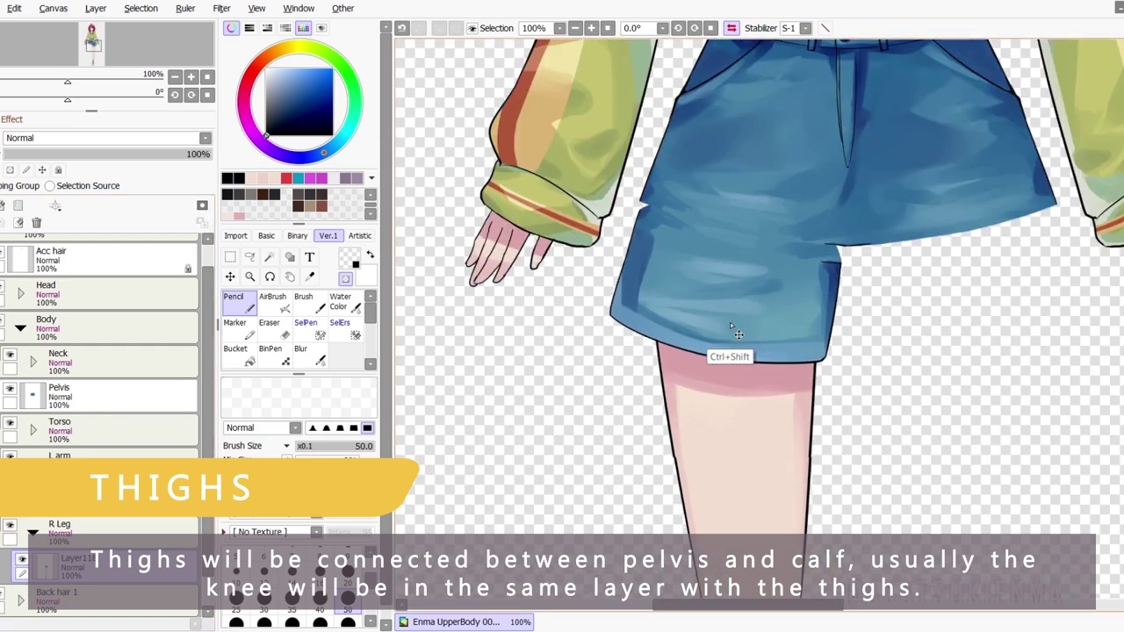
Step: Erase the calf below the knee so the right thigh ends in a clean, rounded knee, enlarging the brush for the lower leg
{"action": "key", "text": "ctrl+z"}
{"action": "scroll", "coordinate": [832, 206], "scroll_direction": "down", "scroll_amount": 4}
{"action": "scroll", "coordinate": [795, 391], "scroll_direction": "up", "scroll_amount": 6}
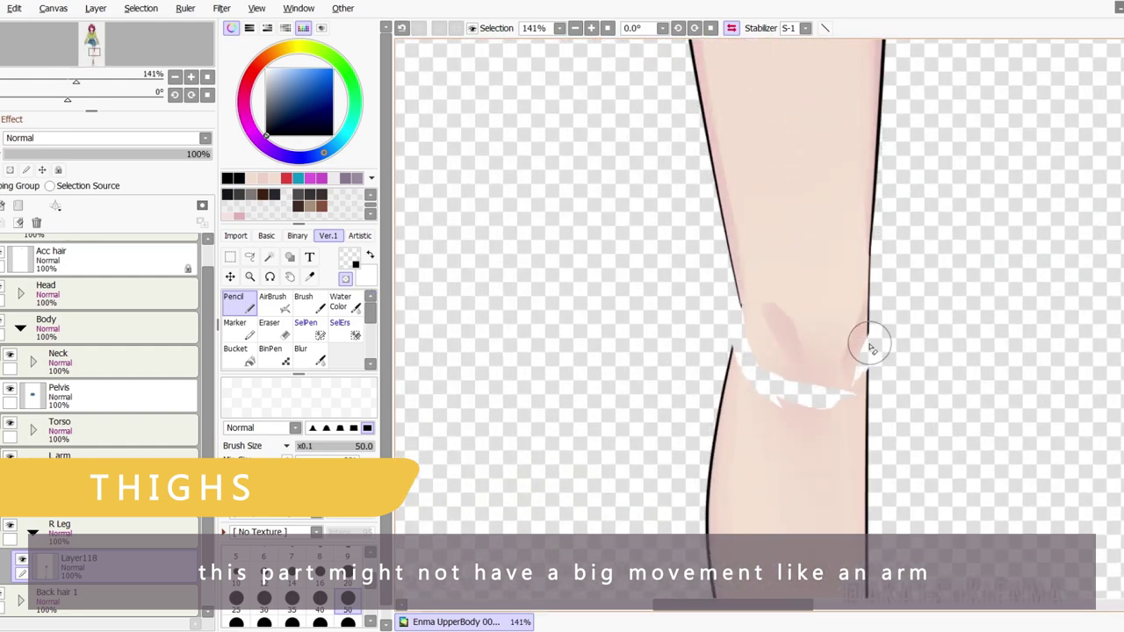
{"action": "left_click_drag", "start_coordinate": [863, 379], "coordinate": [836, 394]}
{"action": "scroll", "coordinate": [790, 226], "scroll_direction": "down", "scroll_amount": 6}
{"action": "key", "text": "bracketright"}
{"action": "key", "text": "bracketright"}
{"action": "key", "text": "bracketright"}
{"action": "key", "text": "bracketright"}
{"action": "key", "text": "bracketright"}
{"action": "mouse_move", "coordinate": [770, 319]}
{"action": "left_mouse_down"}
{"action": "mouse_move", "coordinate": [813, 323]}
{"action": "mouse_move", "coordinate": [809, 351]}
{"action": "left_mouse_up"}
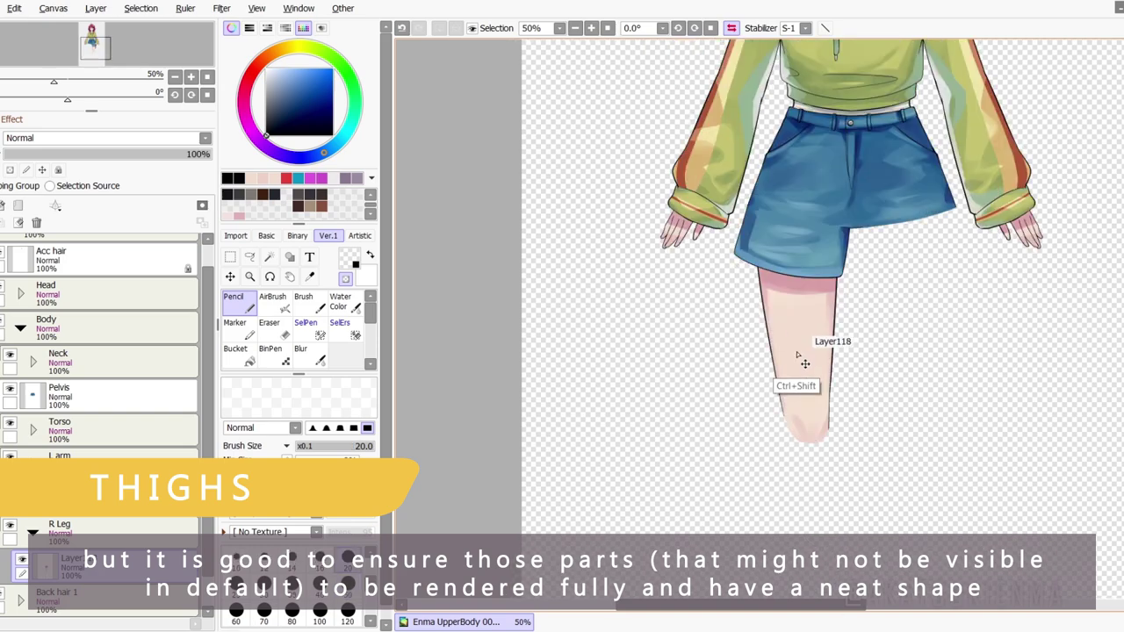
Step: Separate the thigh from the shorts leg onto its own layer and hide the shorts-leg layer
{"action": "key", "text": "m"}
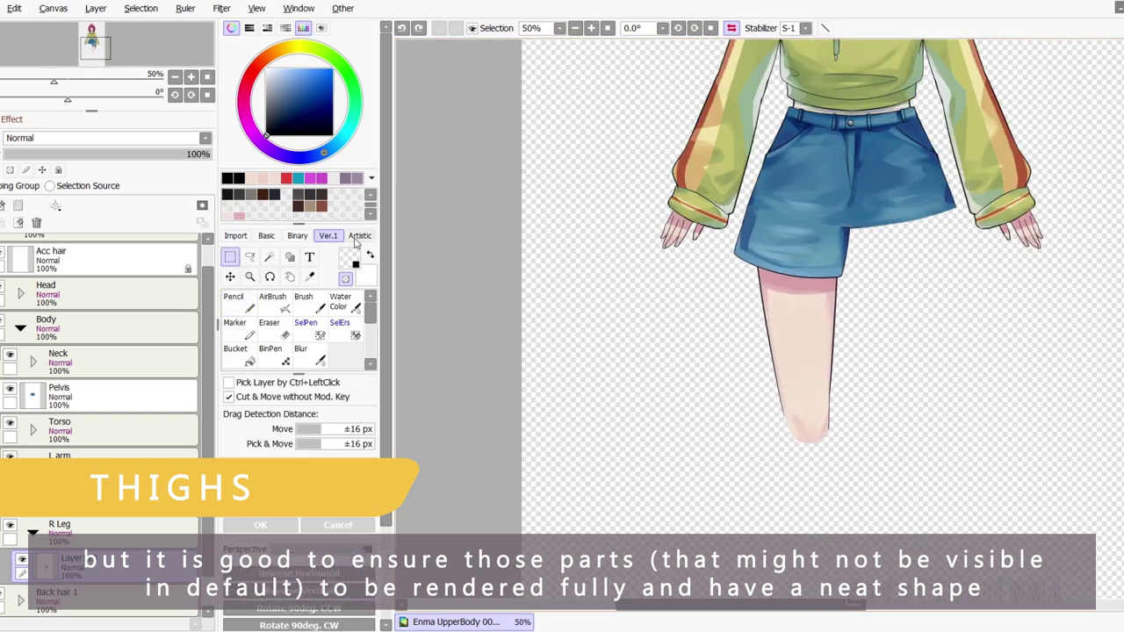
{"action": "left_click", "coordinate": [24, 595]}
{"action": "key", "text": "n"}
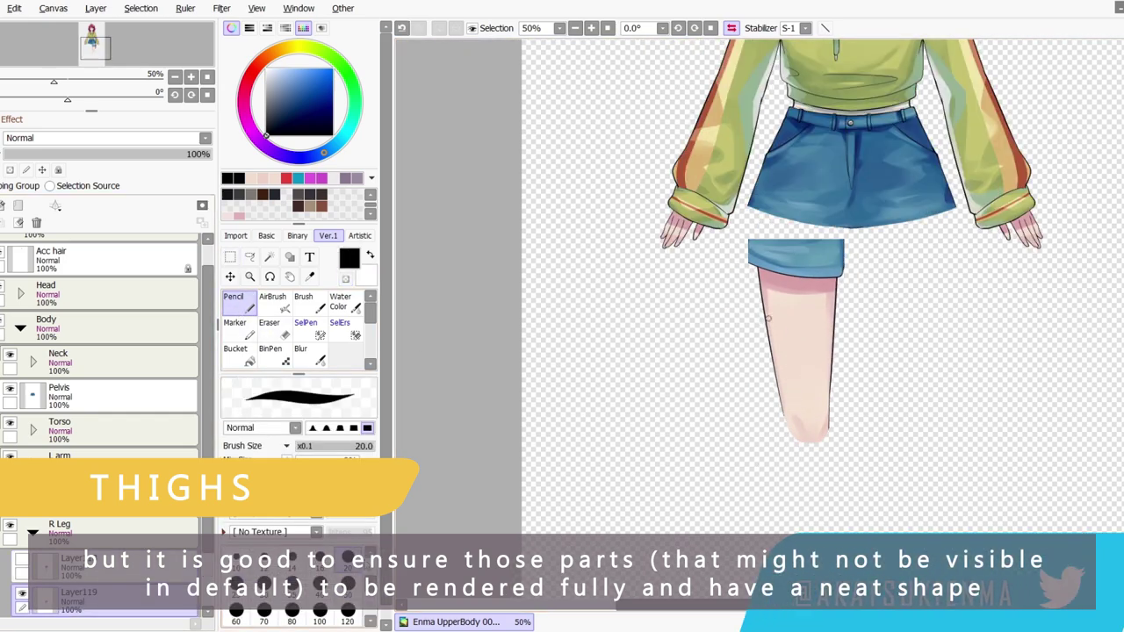
Step: Extend the thigh's black outline into a rounded top with Pencil size 9, and erase the shorts remnants outside it at size 20
{"action": "scroll", "coordinate": [734, 269], "scroll_direction": "up", "scroll_amount": 11}
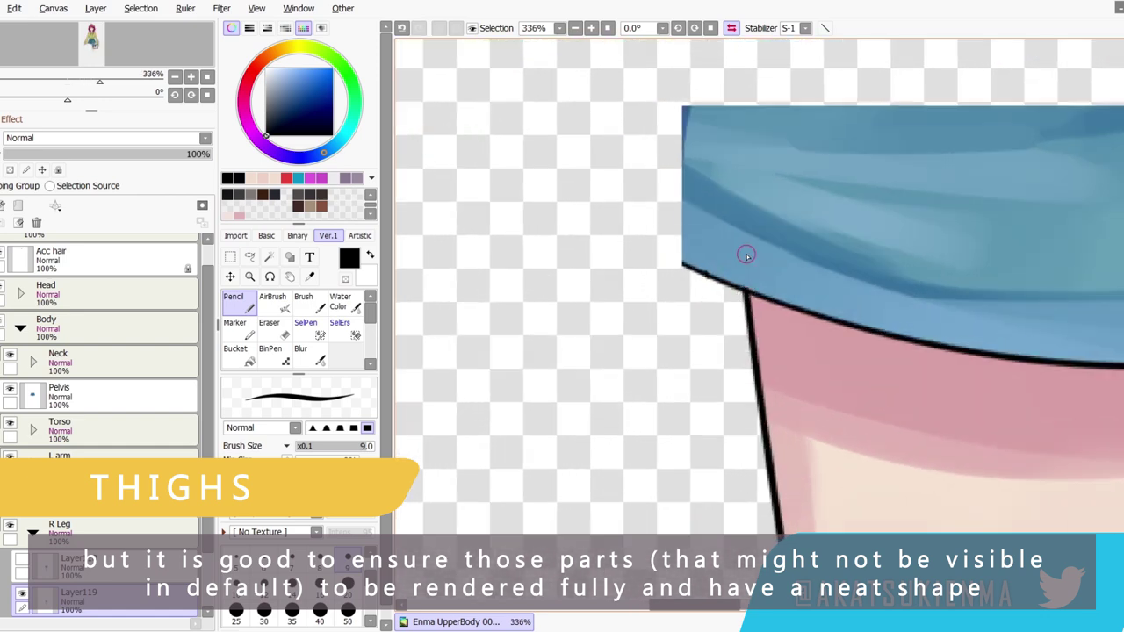
{"action": "key", "text": "ctrl+z"}
{"action": "left_click_drag", "start_coordinate": [747, 86], "coordinate": [747, 292]}
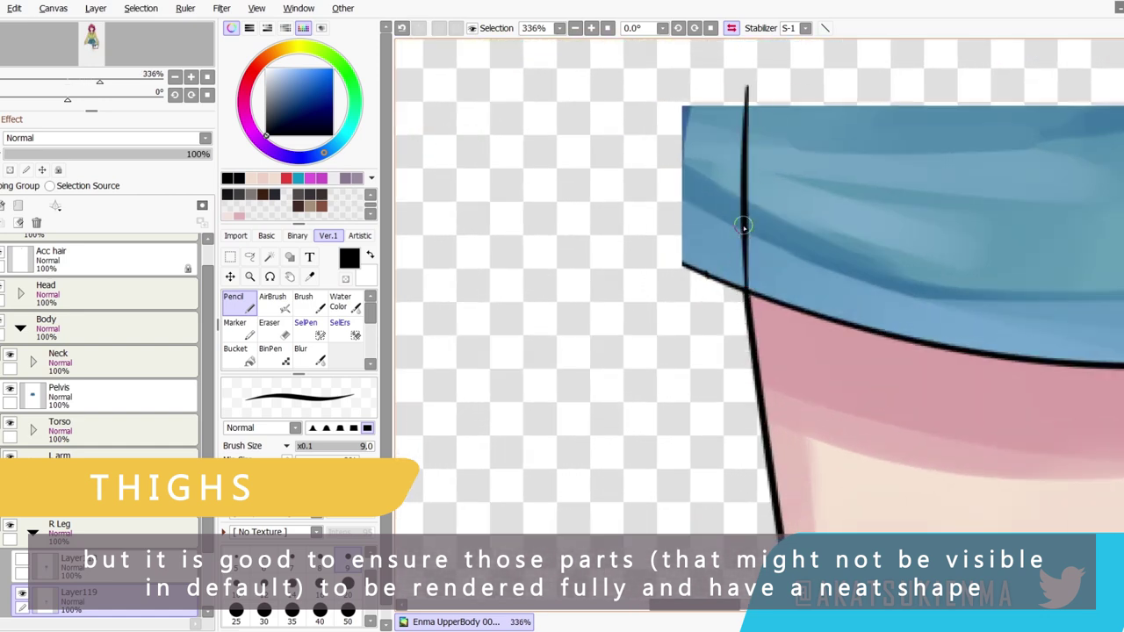
{"action": "left_click_drag", "start_coordinate": [742, 235], "coordinate": [747, 286]}
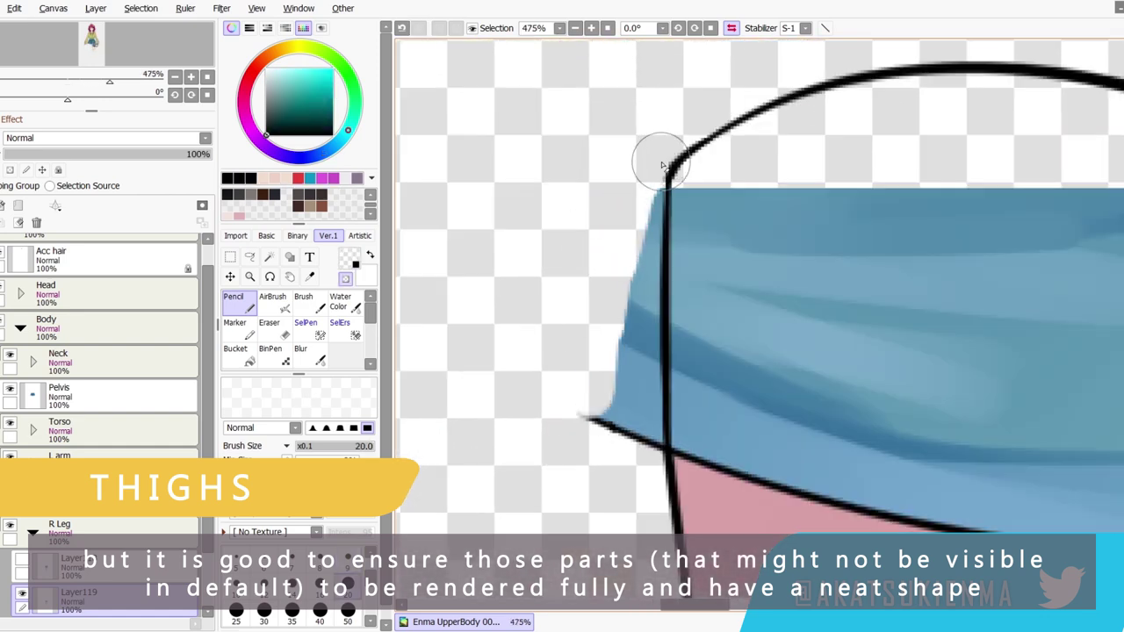
{"action": "mouse_move", "coordinate": [659, 164]}
{"action": "left_mouse_down"}
{"action": "mouse_move", "coordinate": [636, 332]}
{"action": "mouse_move", "coordinate": [598, 421]}
{"action": "mouse_move", "coordinate": [661, 195]}
{"action": "mouse_move", "coordinate": [651, 272]}
{"action": "left_mouse_up"}
{"action": "left_click_drag", "start_coordinate": [866, 316], "coordinate": [889, 202]}
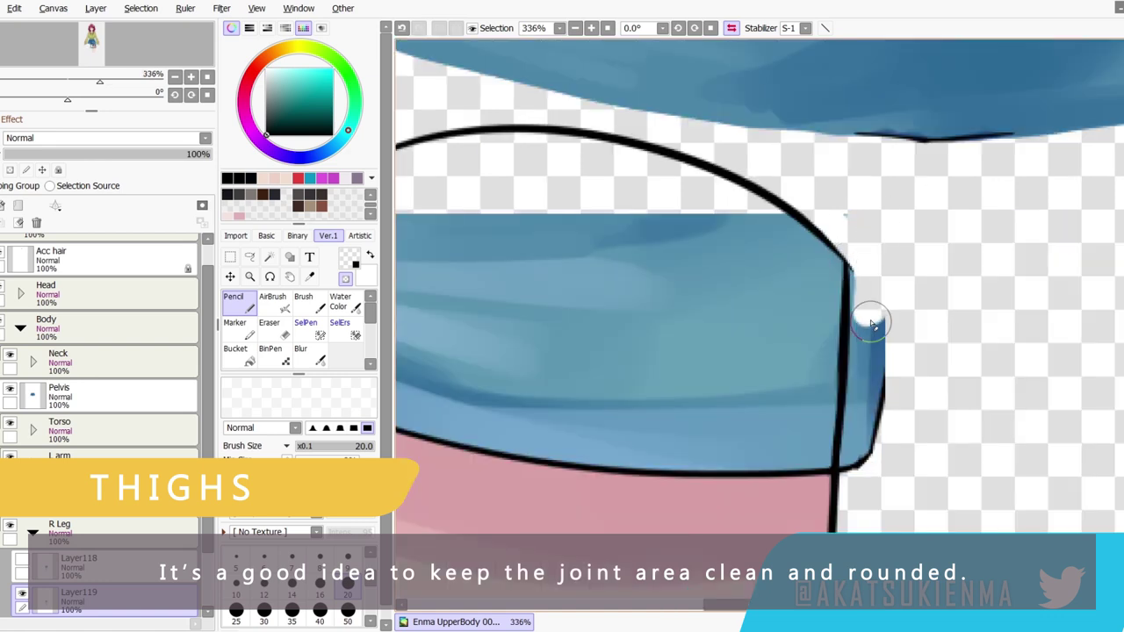
{"action": "left_click_drag", "start_coordinate": [851, 426], "coordinate": [855, 378]}
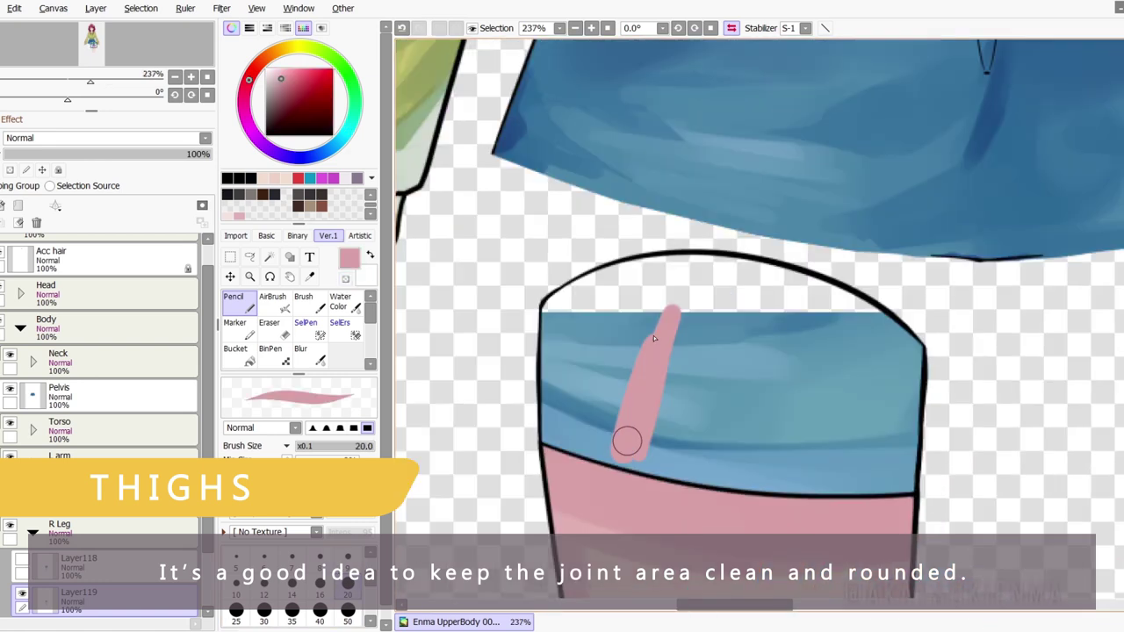
Step: Fill the thigh's rounded top with shaded pink skin colour up to the outline, covering the remaining blue shorts
{"action": "mouse_move", "coordinate": [624, 437]}
{"action": "left_mouse_down"}
{"action": "mouse_move", "coordinate": [591, 414]}
{"action": "mouse_move", "coordinate": [573, 357]}
{"action": "left_mouse_up"}
{"action": "scroll", "coordinate": [565, 313], "scroll_direction": "up", "scroll_amount": 3}
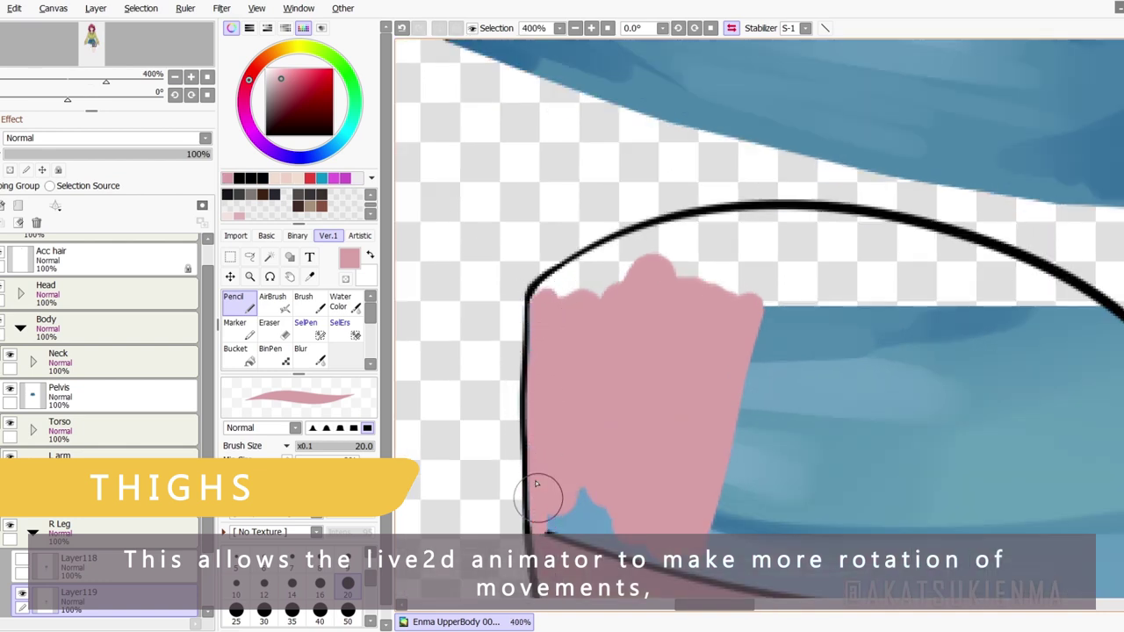
{"action": "scroll", "coordinate": [579, 514], "scroll_direction": "down", "scroll_amount": 2}
{"action": "mouse_move", "coordinate": [689, 264]}
{"action": "left_mouse_down"}
{"action": "mouse_move", "coordinate": [702, 251]}
{"action": "mouse_move", "coordinate": [752, 275]}
{"action": "mouse_move", "coordinate": [788, 232]}
{"action": "mouse_move", "coordinate": [876, 277]}
{"action": "left_mouse_up"}
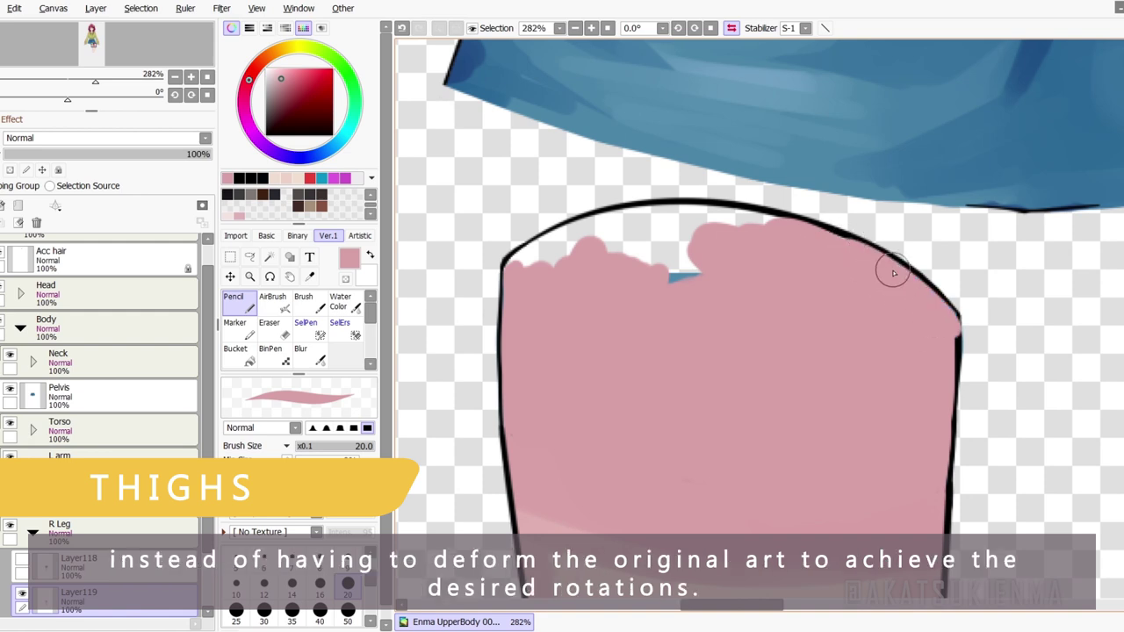
{"action": "left_click_drag", "start_coordinate": [680, 280], "coordinate": [654, 229]}
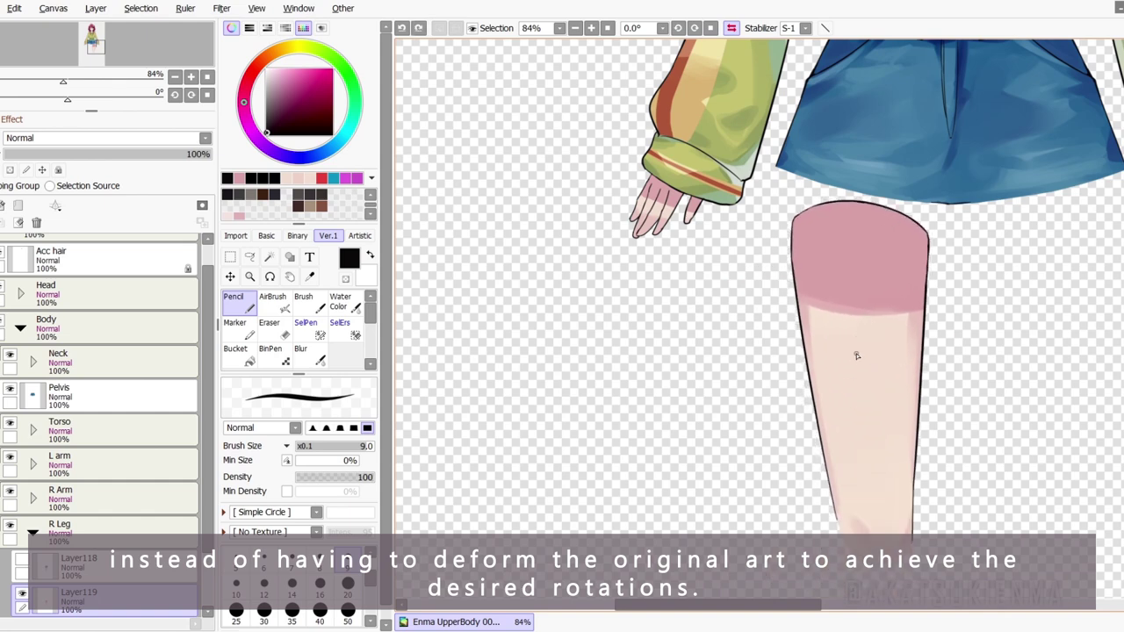
Step: Show the shorts-leg layer over the thigh and shift its artwork slightly downward with a transform
{"action": "left_click", "coordinate": [22, 559]}
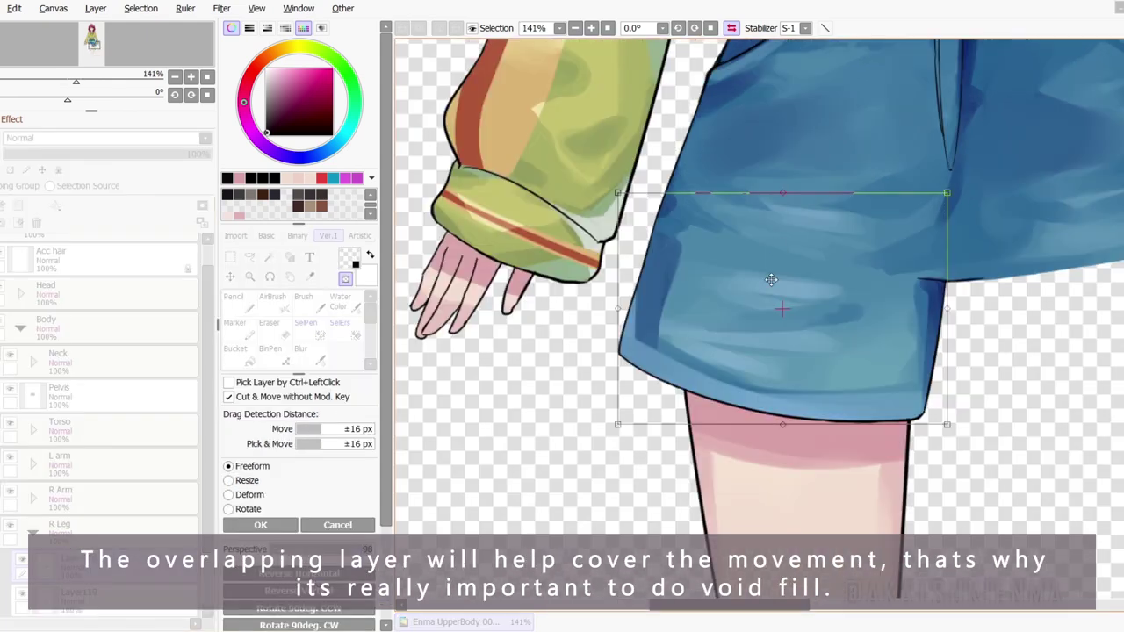
{"action": "mouse_move", "coordinate": [771, 280]}
{"action": "left_mouse_down"}
{"action": "mouse_move", "coordinate": [772, 324]}
{"action": "mouse_move", "coordinate": [770, 295]}
{"action": "left_mouse_up"}
{"action": "left_click", "coordinate": [255, 525]}
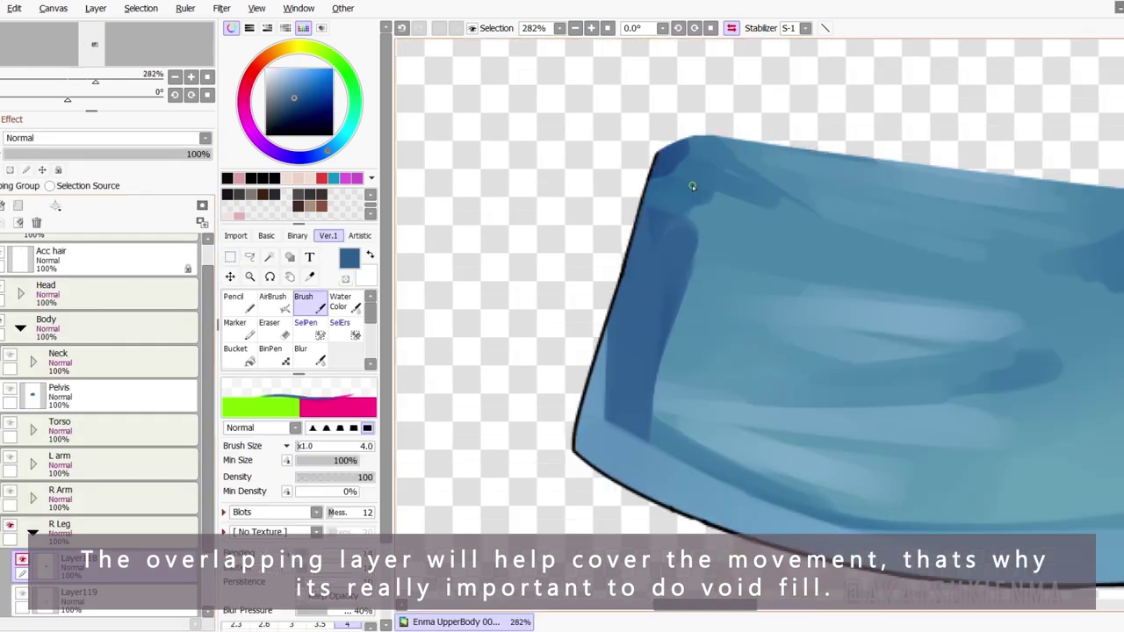
Step: Paint blue shading into the hidden upper part of the shorts leg near its inner corner with Brush size 9
{"action": "scroll", "coordinate": [298, 264], "scroll_direction": "down", "scroll_amount": 2}
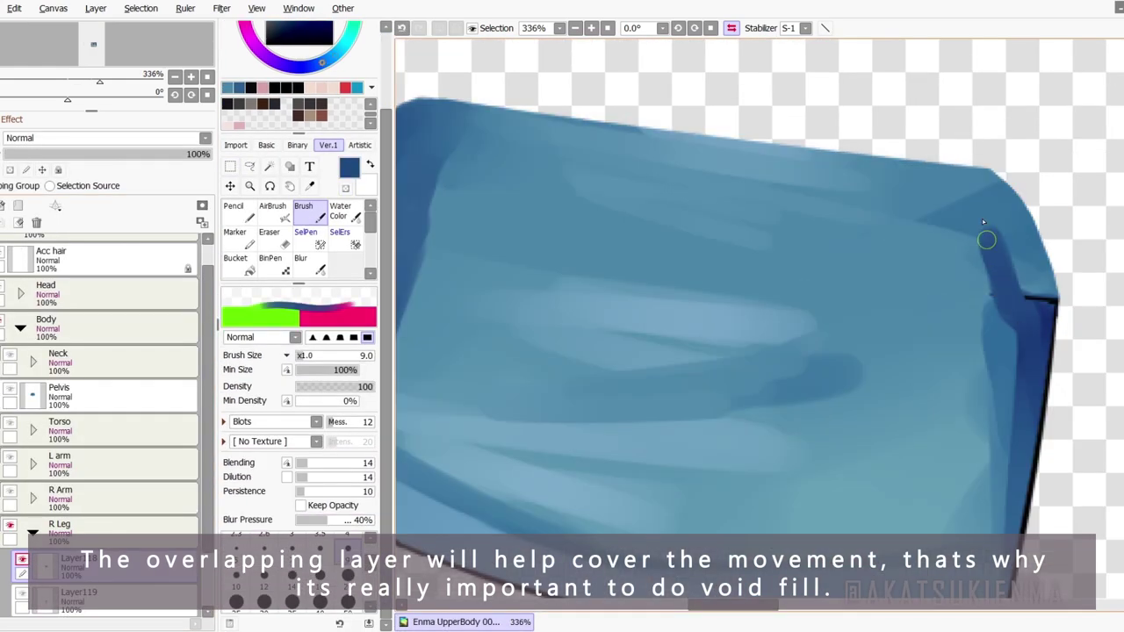
{"action": "left_click_drag", "start_coordinate": [986, 238], "coordinate": [1018, 303]}
{"action": "left_click_drag", "start_coordinate": [977, 169], "coordinate": [992, 222]}
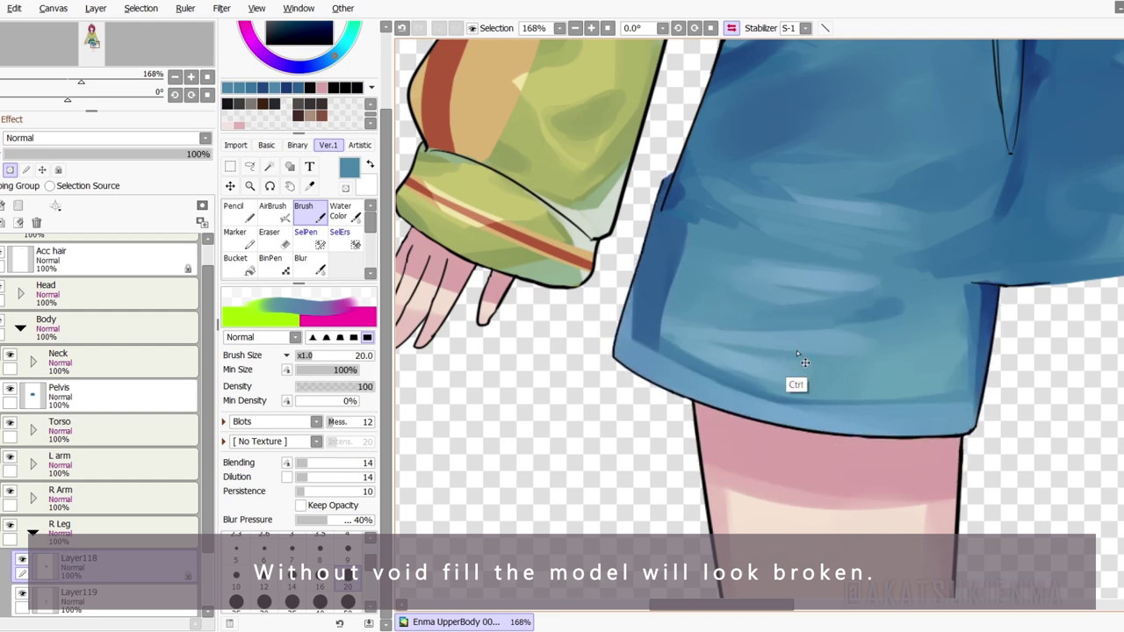
Step: Shift the shorts leg and the thigh to check how their filled areas overlap, and undo the moves
{"action": "left_click_drag", "start_coordinate": [797, 354], "coordinate": [784, 341]}
{"action": "scroll", "coordinate": [935, 293], "scroll_direction": "down", "scroll_amount": 6}
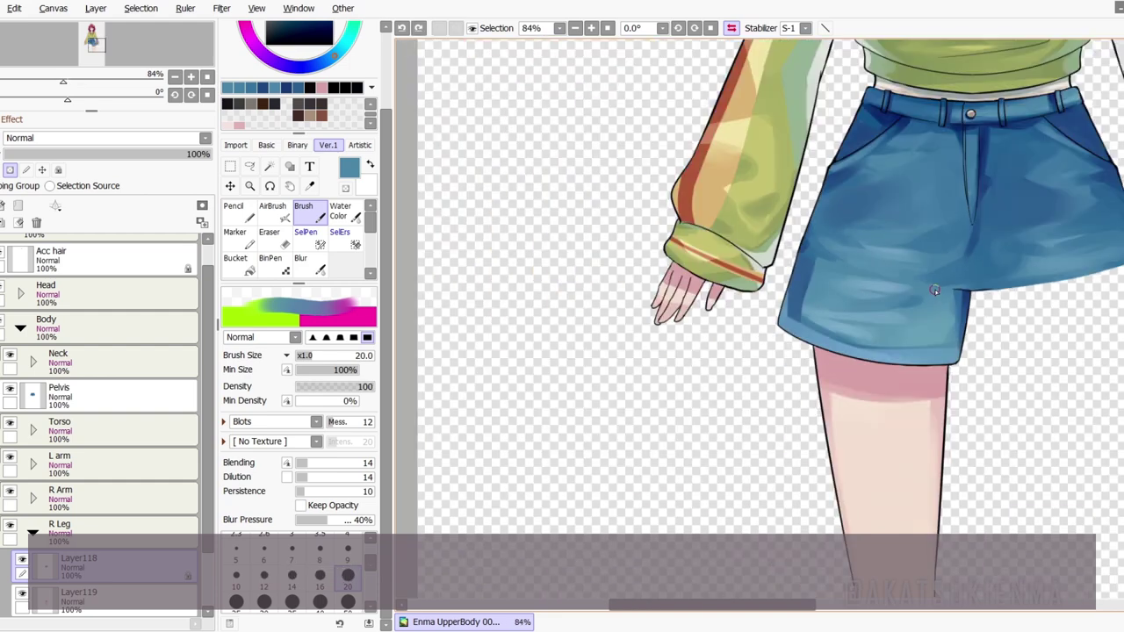
{"action": "scroll", "coordinate": [922, 360], "scroll_direction": "up", "scroll_amount": 1}
{"action": "left_click_drag", "start_coordinate": [893, 404], "coordinate": [884, 383]}
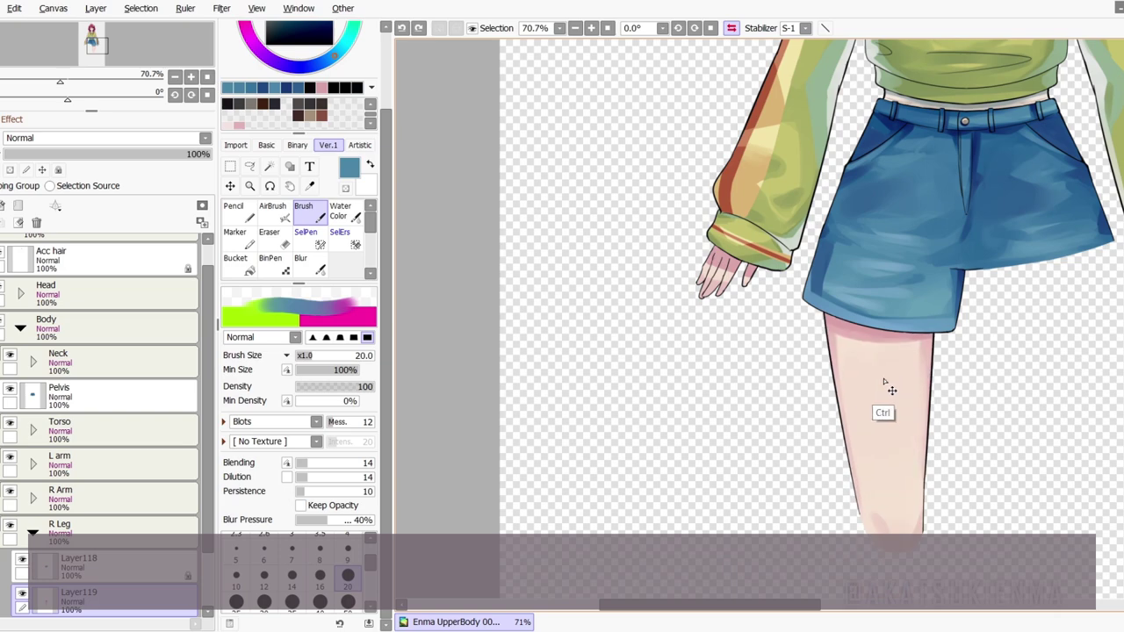
{"action": "key", "text": "ctrl+z"}
Step: Rename the thigh layer as Tight
{"action": "double_click", "coordinate": [79, 597]}
{"action": "type", "text": "Tight"}
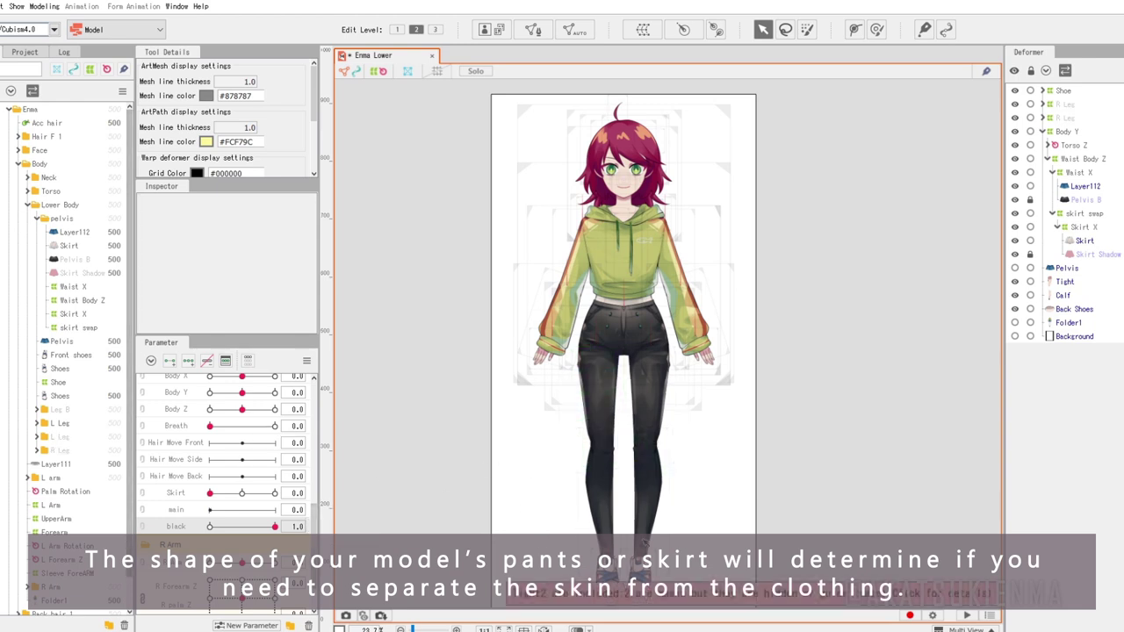
Step: Switch to Live2D Cubism, unlock the Layer131 thigh mesh of the black pants and move it beside the body
{"action": "scroll", "coordinate": [669, 282], "scroll_direction": "up", "scroll_amount": 5}
{"action": "scroll", "coordinate": [640, 284], "scroll_direction": "down", "scroll_amount": 2}
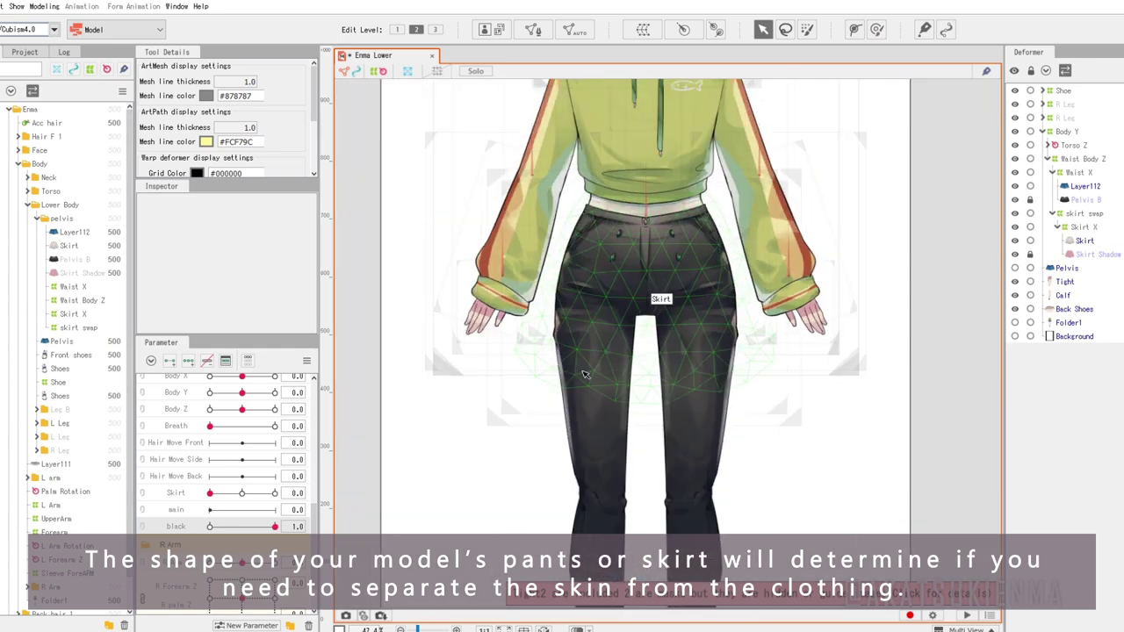
{"action": "right_click", "coordinate": [614, 433]}
{"action": "left_click", "coordinate": [630, 447]}
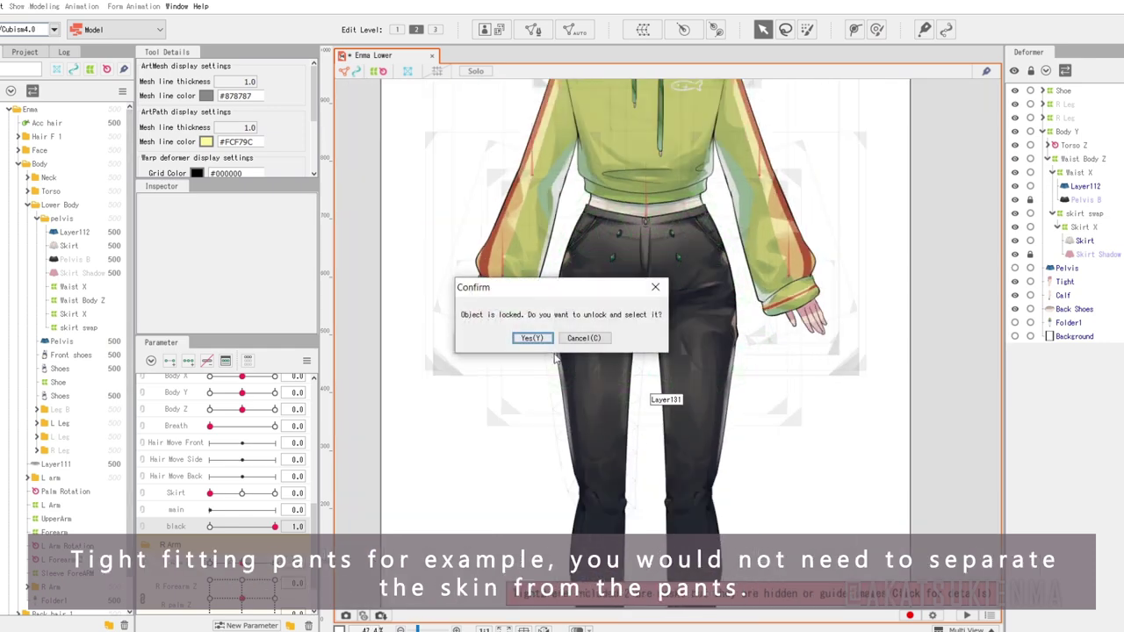
{"action": "left_click", "coordinate": [532, 338]}
{"action": "left_click_drag", "start_coordinate": [613, 392], "coordinate": [436, 409]}
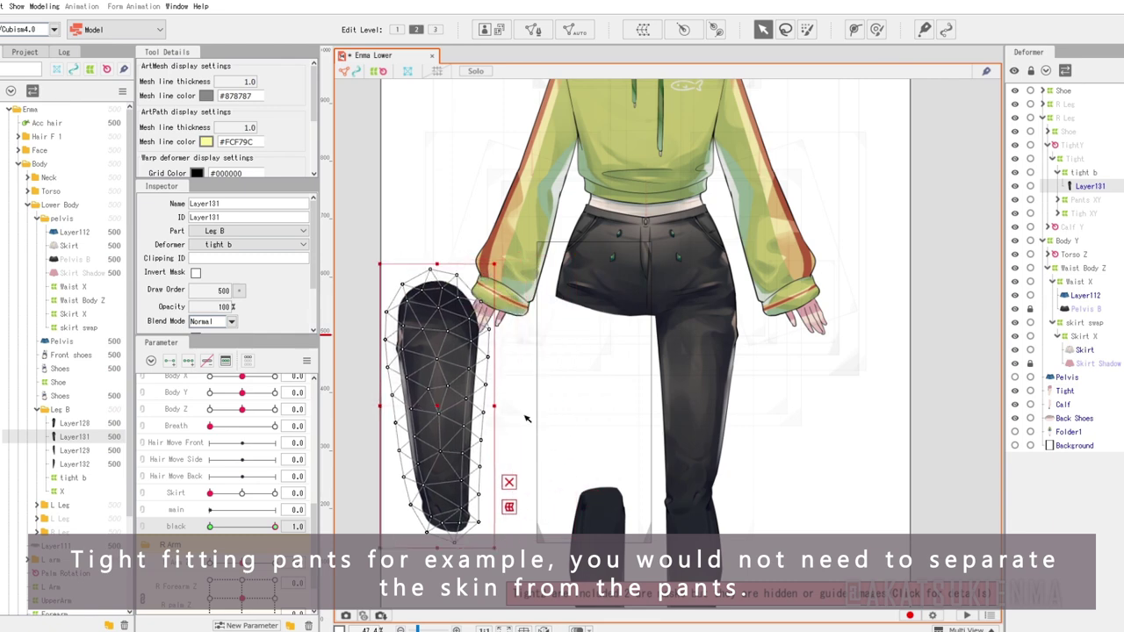
Step: Move the black pants' calf mesh, Layer129, out beside the body below the detached thigh
{"action": "left_click", "coordinate": [493, 434]}
{"action": "scroll", "coordinate": [593, 281], "scroll_direction": "down", "scroll_amount": 2}
{"action": "left_click", "coordinate": [617, 453]}
{"action": "left_click_drag", "start_coordinate": [617, 453], "coordinate": [406, 488]}
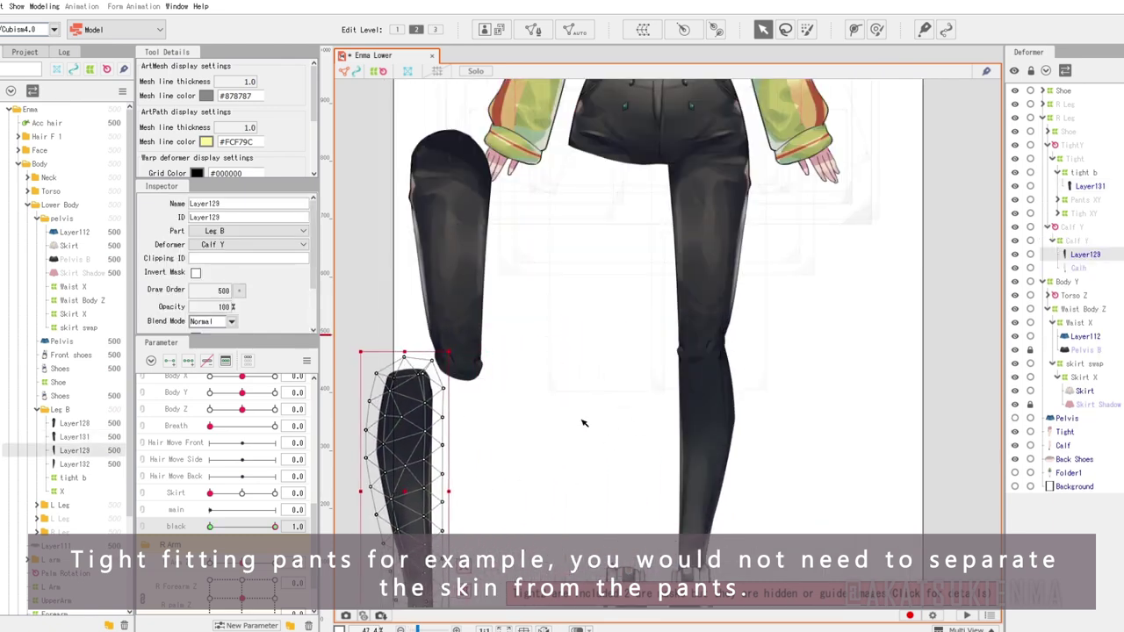
Step: Undo the moves of the pants' calf and thigh meshes and clear the selection
{"action": "key", "text": "ctrl+z"}
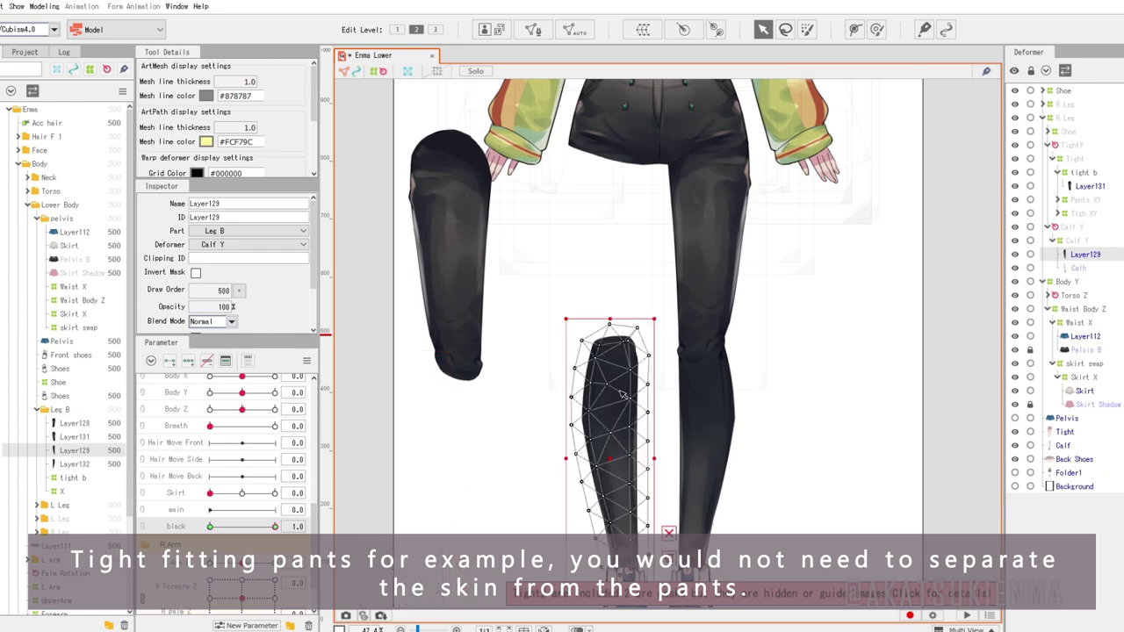
{"action": "key", "text": "ctrl+z"}
{"action": "left_click", "coordinate": [874, 367]}
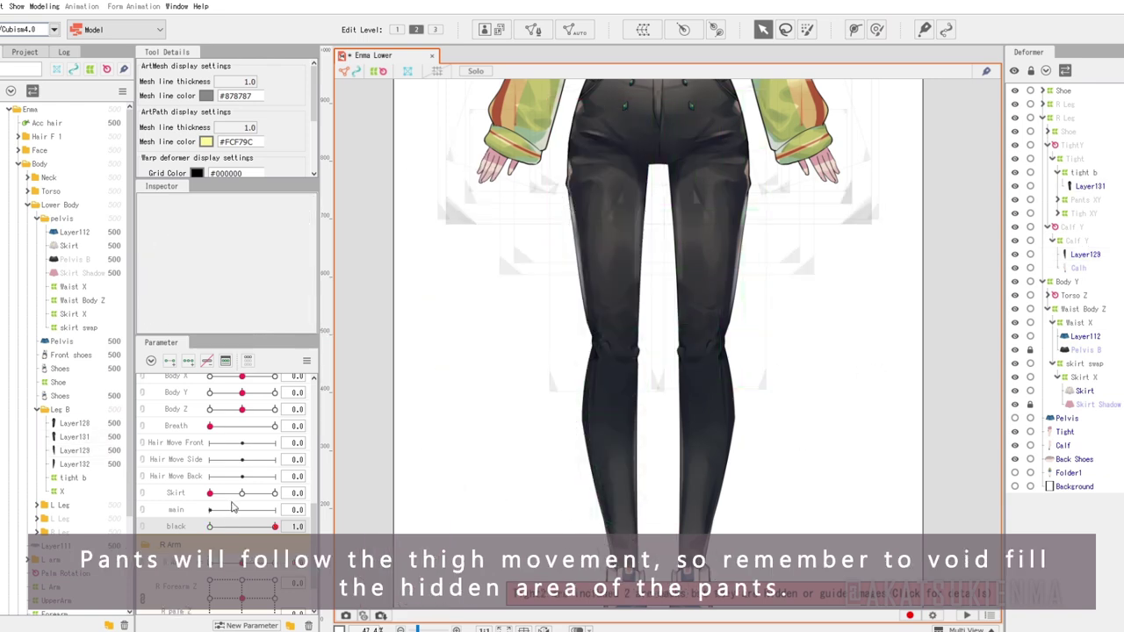
Step: Vary several movement parameters to preview how the black pants follow the model's motion
{"action": "scroll", "coordinate": [231, 508], "scroll_direction": "up", "scroll_amount": 3}
{"action": "left_click_drag", "start_coordinate": [243, 475], "coordinate": [172, 482]}
{"action": "scroll", "coordinate": [562, 459], "scroll_direction": "down", "scroll_amount": 2}
{"action": "left_click", "coordinate": [242, 475]}
{"action": "left_click", "coordinate": [242, 491]}
{"action": "left_click_drag", "start_coordinate": [242, 508], "coordinate": [180, 505]}
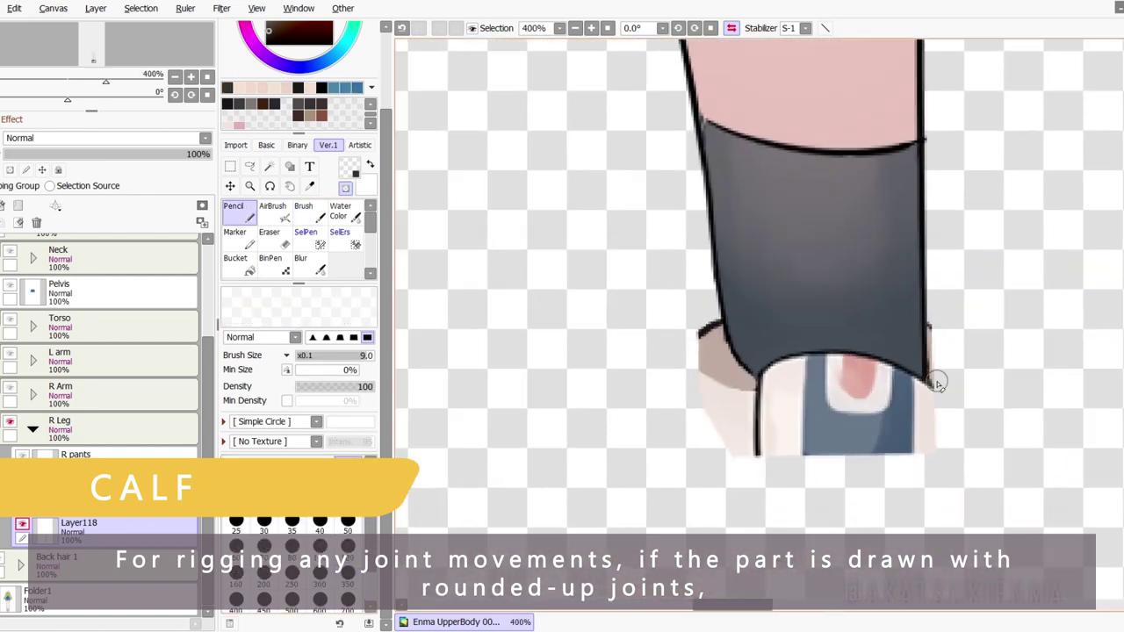
Step: Switch to PaintTool SAI and replace the shoe remnants under the calf with a rounded, black-outlined dark sock end using Pencil size 9
{"action": "scroll", "coordinate": [725, 321], "scroll_direction": "up", "scroll_amount": 1}
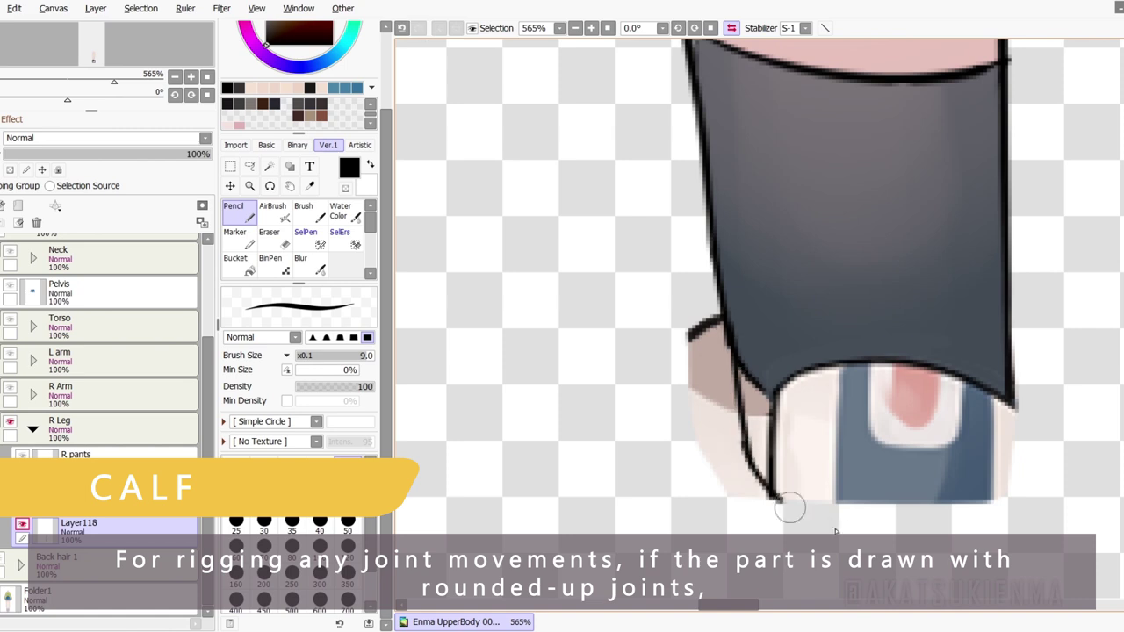
{"action": "left_click_drag", "start_coordinate": [731, 346], "coordinate": [738, 404]}
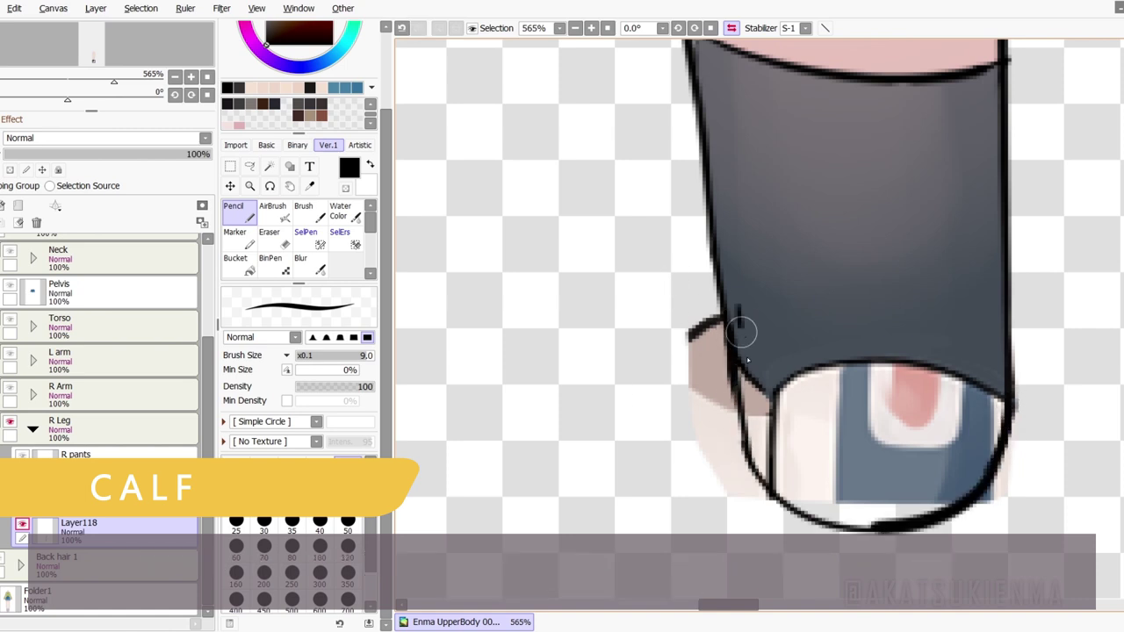
{"action": "mouse_move", "coordinate": [800, 428]}
{"action": "left_mouse_down"}
{"action": "mouse_move", "coordinate": [790, 475]}
{"action": "mouse_move", "coordinate": [955, 381]}
{"action": "mouse_move", "coordinate": [978, 386]}
{"action": "mouse_move", "coordinate": [988, 406]}
{"action": "mouse_move", "coordinate": [958, 490]}
{"action": "mouse_move", "coordinate": [960, 473]}
{"action": "mouse_move", "coordinate": [795, 488]}
{"action": "mouse_move", "coordinate": [860, 518]}
{"action": "left_mouse_up"}
{"action": "left_click_drag", "start_coordinate": [946, 410], "coordinate": [873, 483]}
{"action": "scroll", "coordinate": [501, 284], "scroll_direction": "down", "scroll_amount": 4}
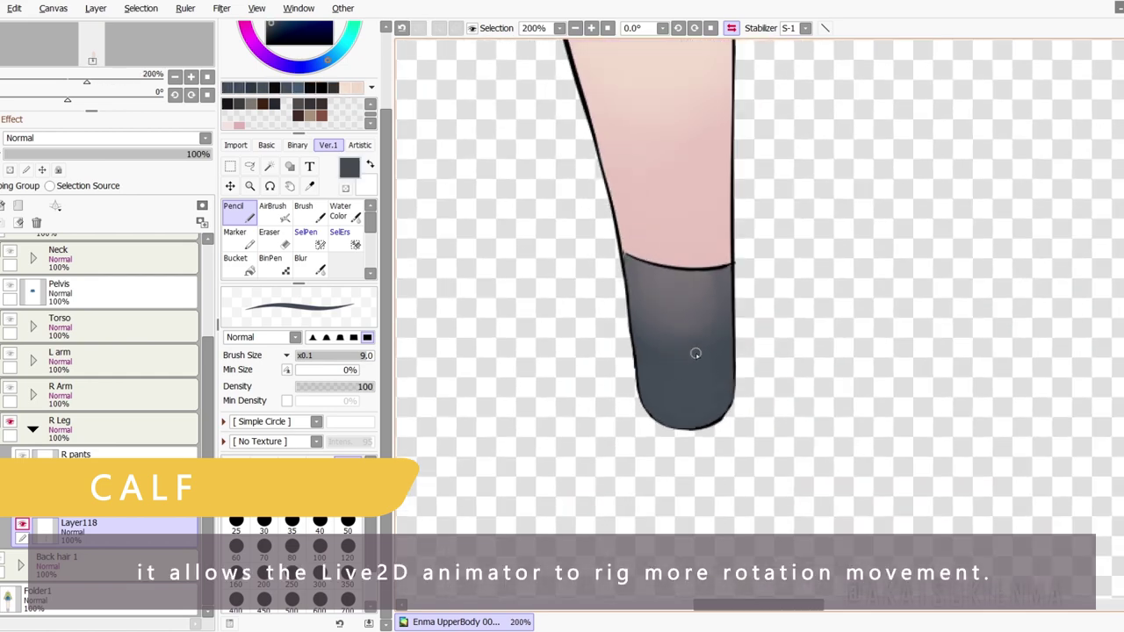
{"action": "scroll", "coordinate": [695, 353], "scroll_direction": "down", "scroll_amount": 1}
{"action": "left_click_drag", "start_coordinate": [655, 254], "coordinate": [687, 454]}
{"action": "scroll", "coordinate": [692, 509], "scroll_direction": "down", "scroll_amount": 5}
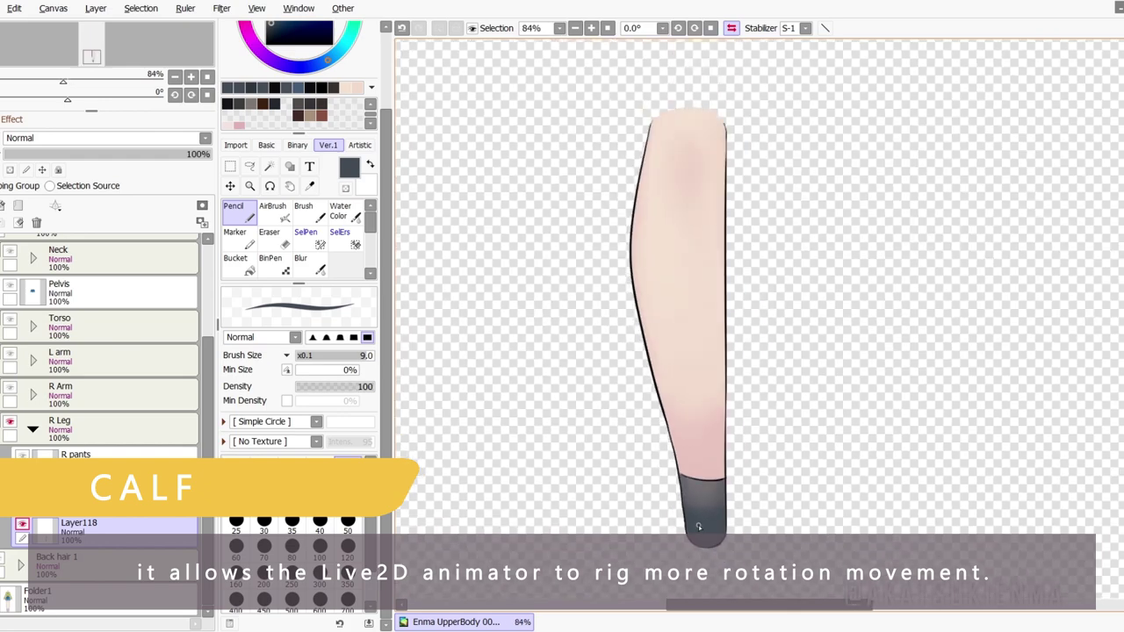
Step: Bring the other layers back into view and rename the lower-leg layer as Calf
{"action": "left_click", "coordinate": [22, 525]}
{"action": "double_click", "coordinate": [91, 534]}
{"action": "type", "text": "Calf"}
{"action": "key", "text": "Return"}
Step: Pull the thigh, calf and shorts leg apart to check the separated pieces, and undo all the moves
{"action": "scroll", "coordinate": [559, 408], "scroll_direction": "down", "scroll_amount": 3}
{"action": "scroll", "coordinate": [636, 207], "scroll_direction": "up", "scroll_amount": 3}
{"action": "left_click_drag", "start_coordinate": [644, 263], "coordinate": [722, 271]}
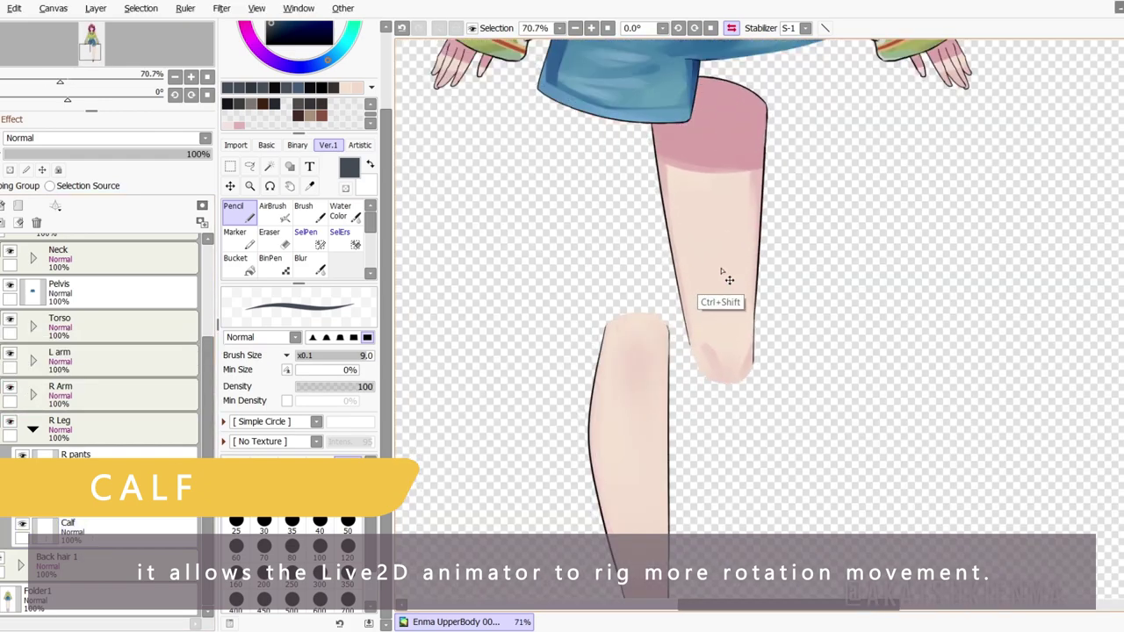
{"action": "left_click_drag", "start_coordinate": [623, 367], "coordinate": [519, 404]}
{"action": "scroll", "coordinate": [633, 372], "scroll_direction": "down", "scroll_amount": 3}
{"action": "left_click_drag", "start_coordinate": [628, 172], "coordinate": [556, 212]}
{"action": "key", "text": "ctrl+z"}
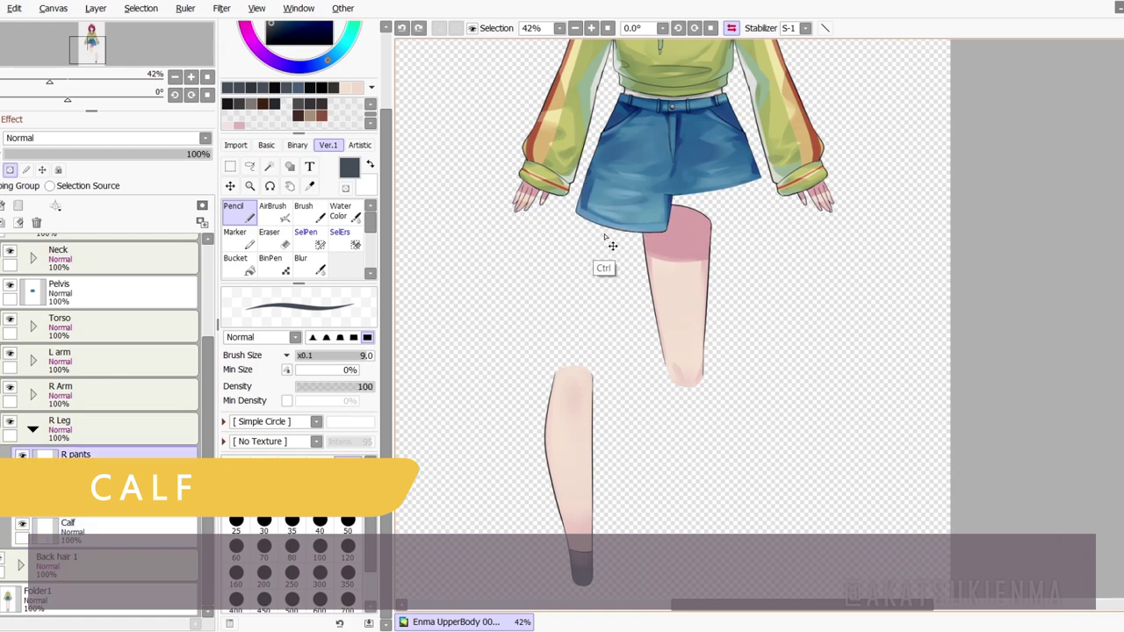
{"action": "left_click_drag", "start_coordinate": [630, 221], "coordinate": [611, 223]}
{"action": "key", "text": "ctrl+z"}
{"action": "key", "text": "ctrl+z"}
{"action": "key", "text": "ctrl+z"}
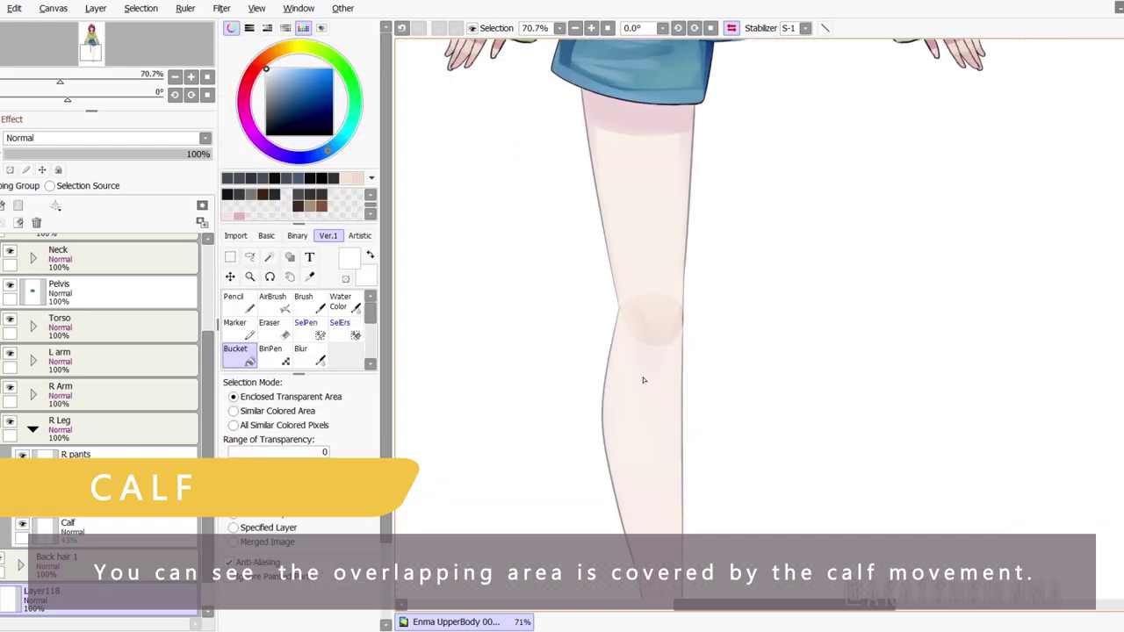
Step: Try rotating the calf around the knee with a free transform to check the overlap, and cancel the transform
{"action": "left_click", "coordinate": [643, 375], "text": "ctrl"}
{"action": "key", "text": "ctrl+t"}
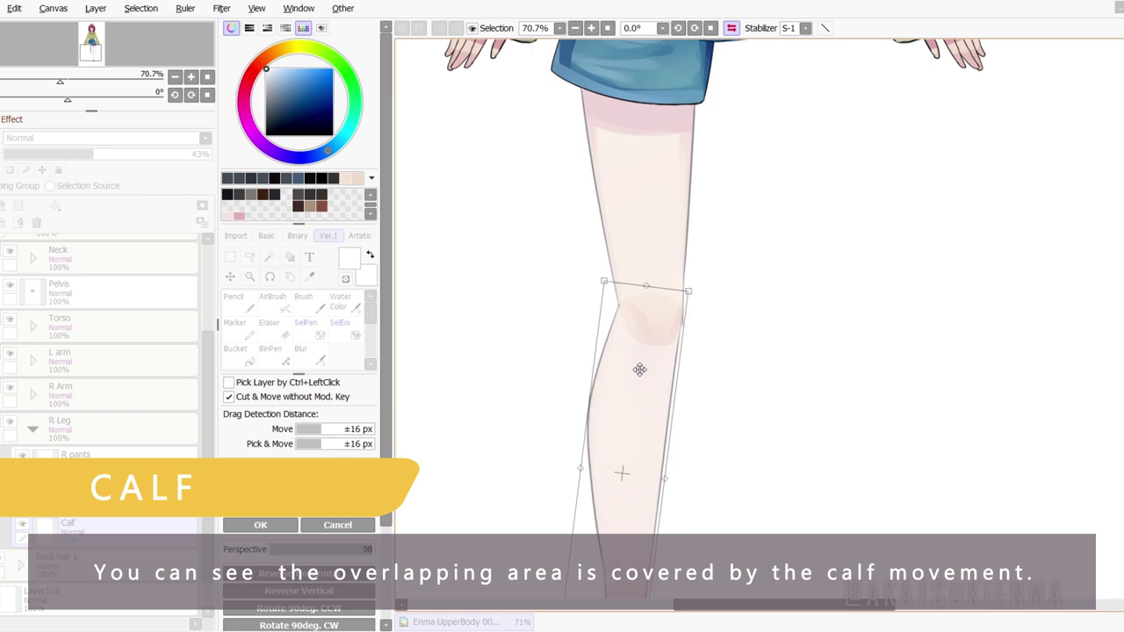
{"action": "left_click_drag", "start_coordinate": [603, 424], "coordinate": [715, 452]}
{"action": "left_click_drag", "start_coordinate": [752, 326], "coordinate": [653, 324]}
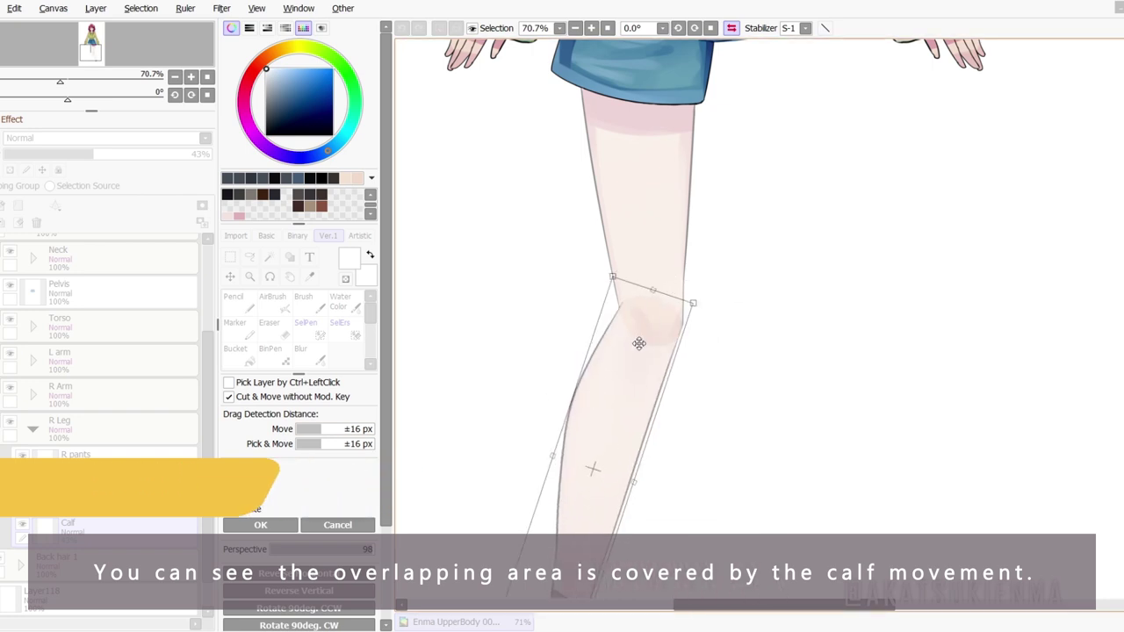
{"action": "left_click", "coordinate": [330, 526]}
Step: Restore the thigh and calf layers to 100% opacity
{"action": "left_click", "coordinate": [140, 494], "text": "ctrl"}
{"action": "left_click_drag", "start_coordinate": [140, 154], "coordinate": [213, 154]}
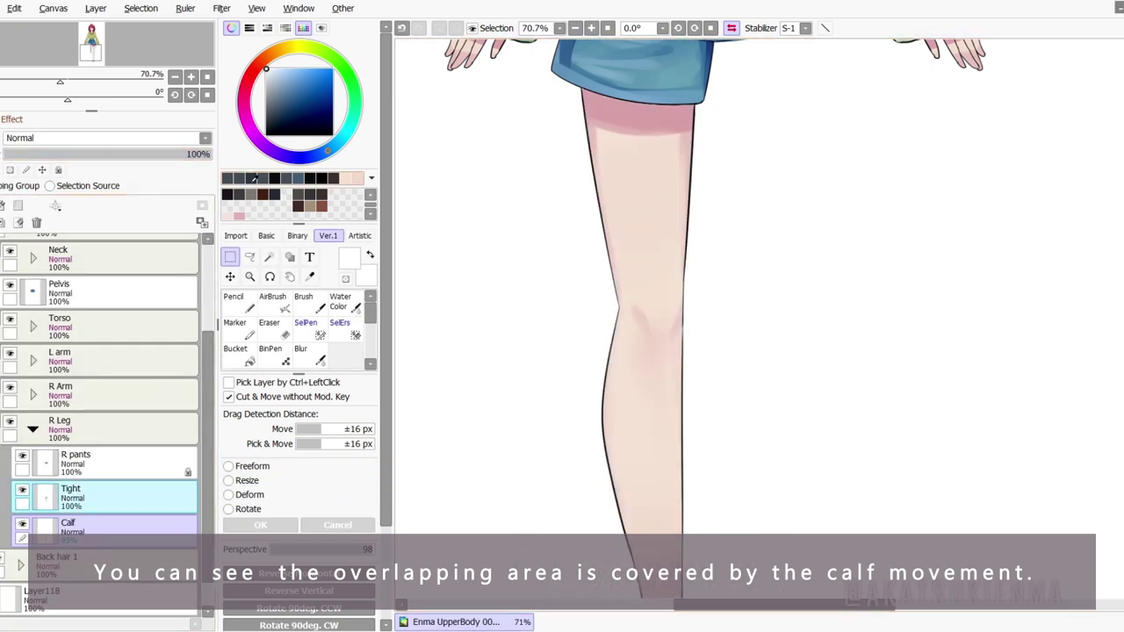
{"action": "scroll", "coordinate": [706, 303], "scroll_direction": "down", "scroll_amount": 2}
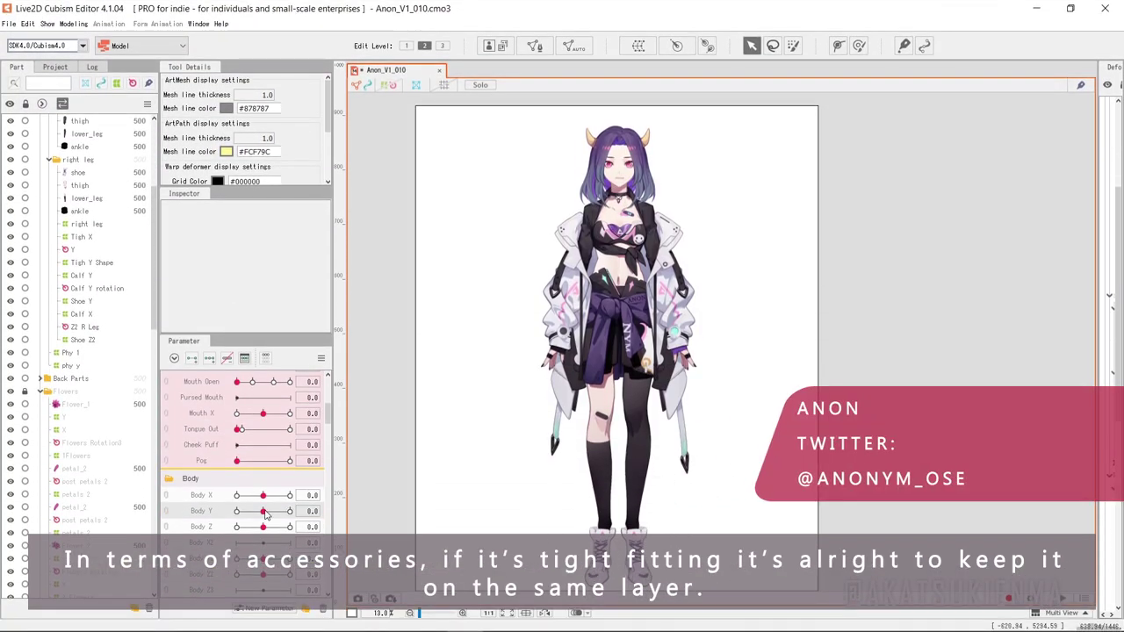
Step: Switch to Live2D Cubism and move both thighs and both lower legs out beside the Anon model as separate pieces
{"action": "mouse_move", "coordinate": [262, 511]}
{"action": "left_mouse_down"}
{"action": "mouse_move", "coordinate": [227, 513]}
{"action": "mouse_move", "coordinate": [262, 515]}
{"action": "left_mouse_up"}
{"action": "scroll", "coordinate": [540, 244], "scroll_direction": "up", "scroll_amount": 3}
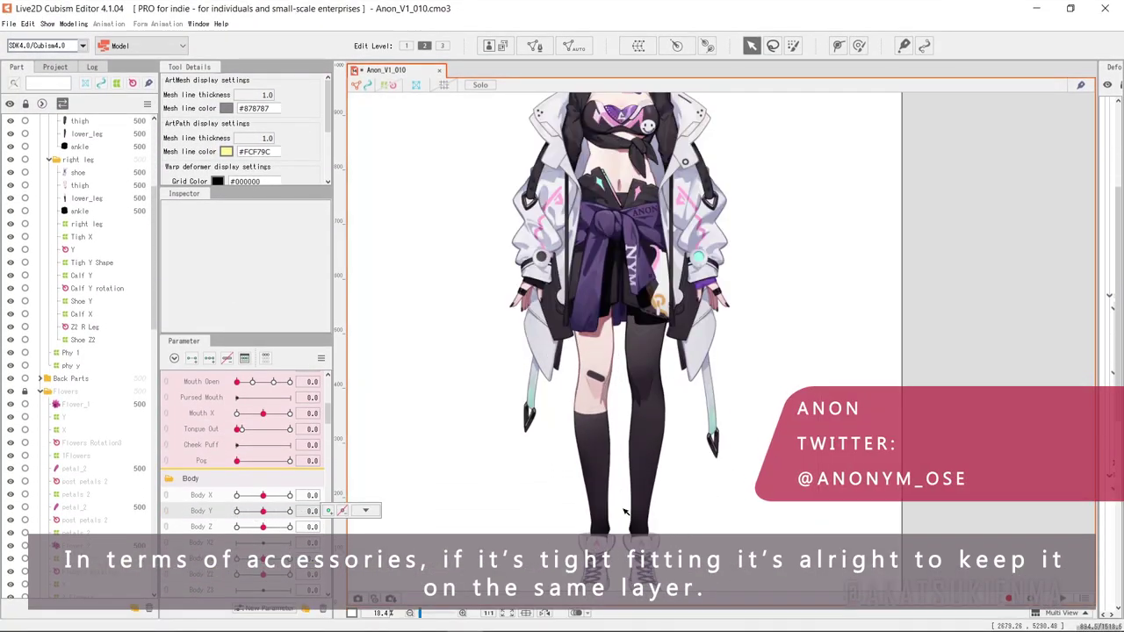
{"action": "left_click_drag", "start_coordinate": [503, 195], "coordinate": [764, 233]}
{"action": "left_click_drag", "start_coordinate": [581, 191], "coordinate": [856, 213]}
{"action": "left_click", "coordinate": [509, 351]}
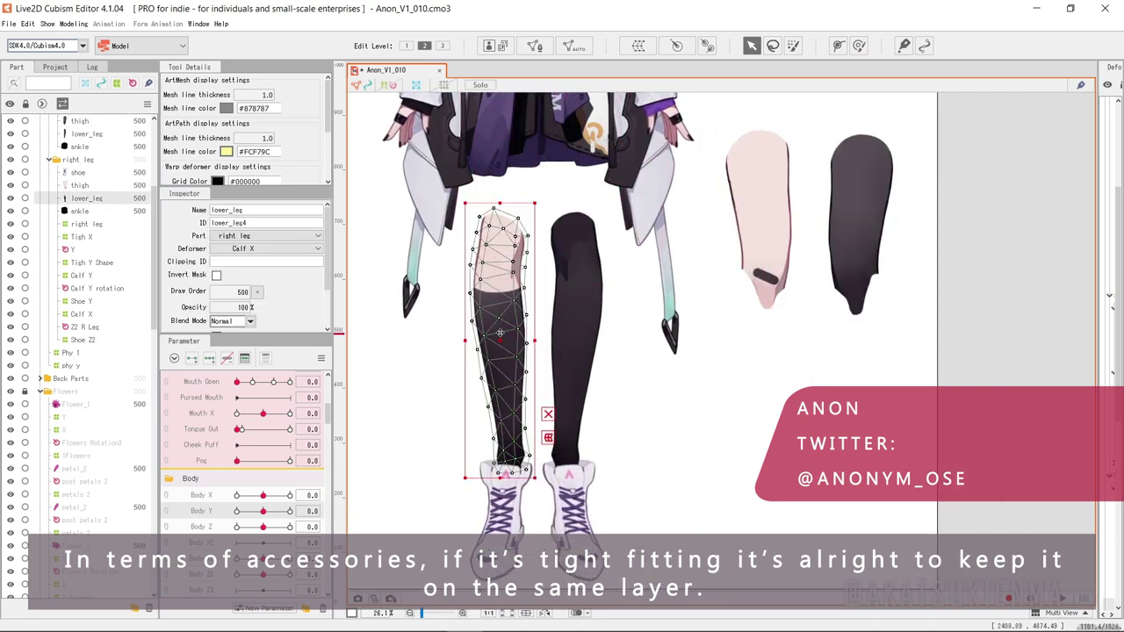
{"action": "left_click_drag", "start_coordinate": [509, 351], "coordinate": [764, 448]}
{"action": "left_click_drag", "start_coordinate": [565, 329], "coordinate": [845, 426]}
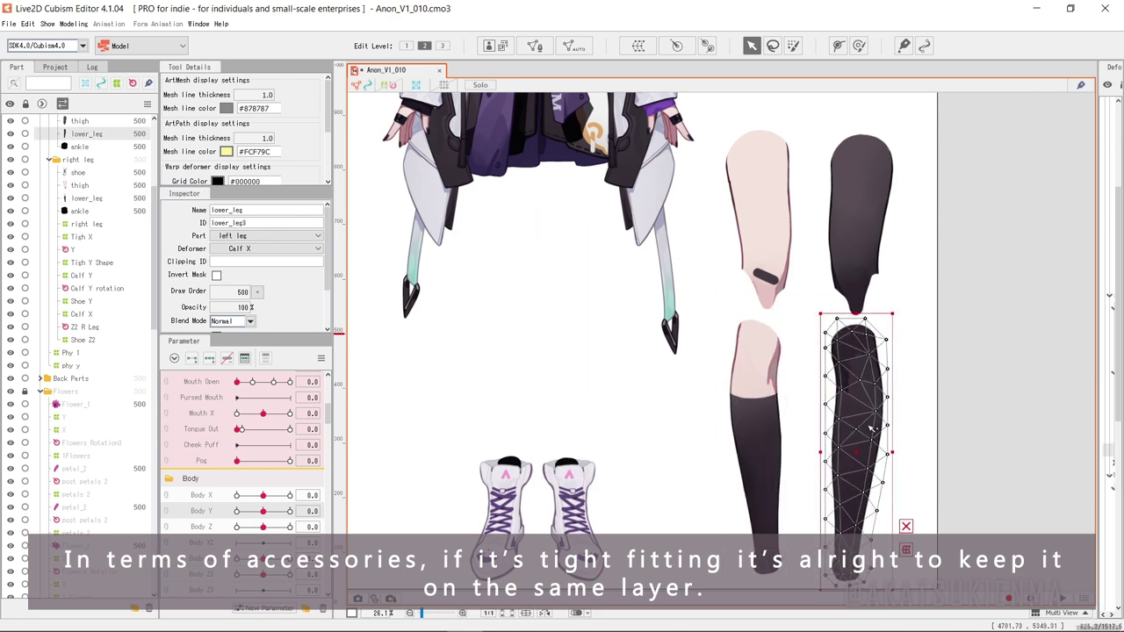
{"action": "left_click", "coordinate": [992, 401]}
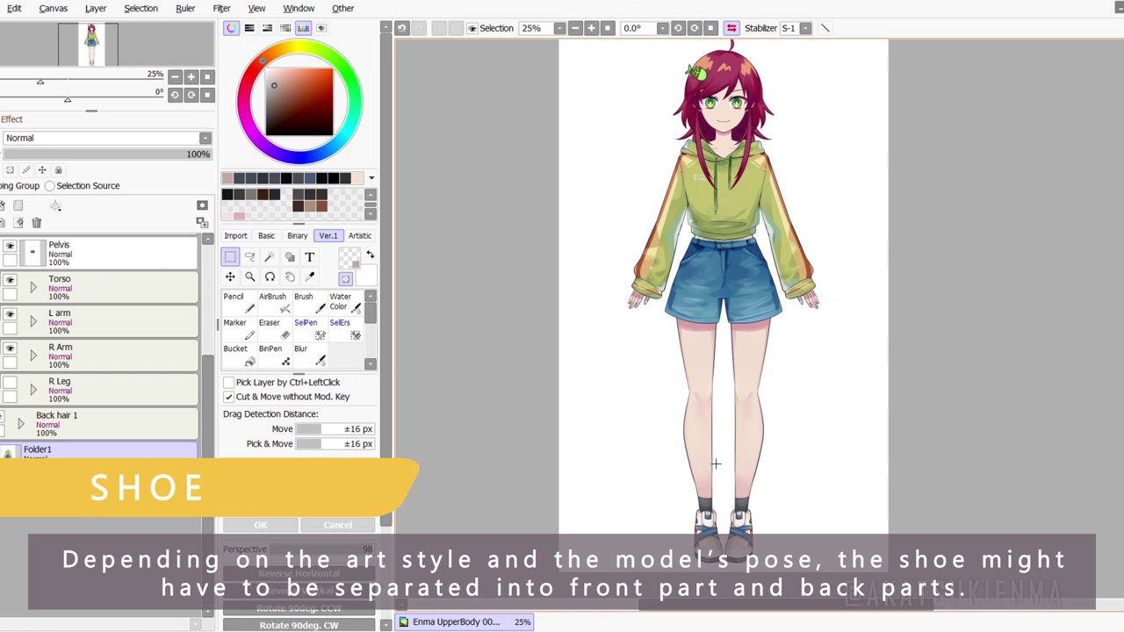
Step: Switch to PaintTool SAI, separate the right shoe from the merged artwork into the R Leg group and isolate it
{"action": "scroll", "coordinate": [680, 507], "scroll_direction": "up", "scroll_amount": 2}
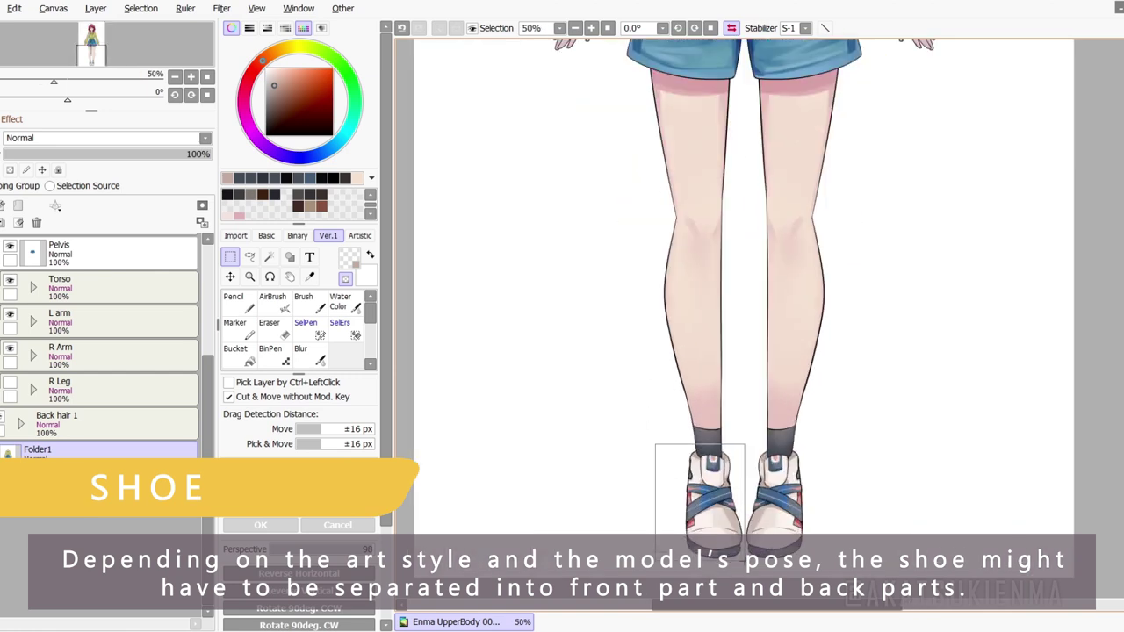
{"action": "left_click", "coordinate": [0, 450]}
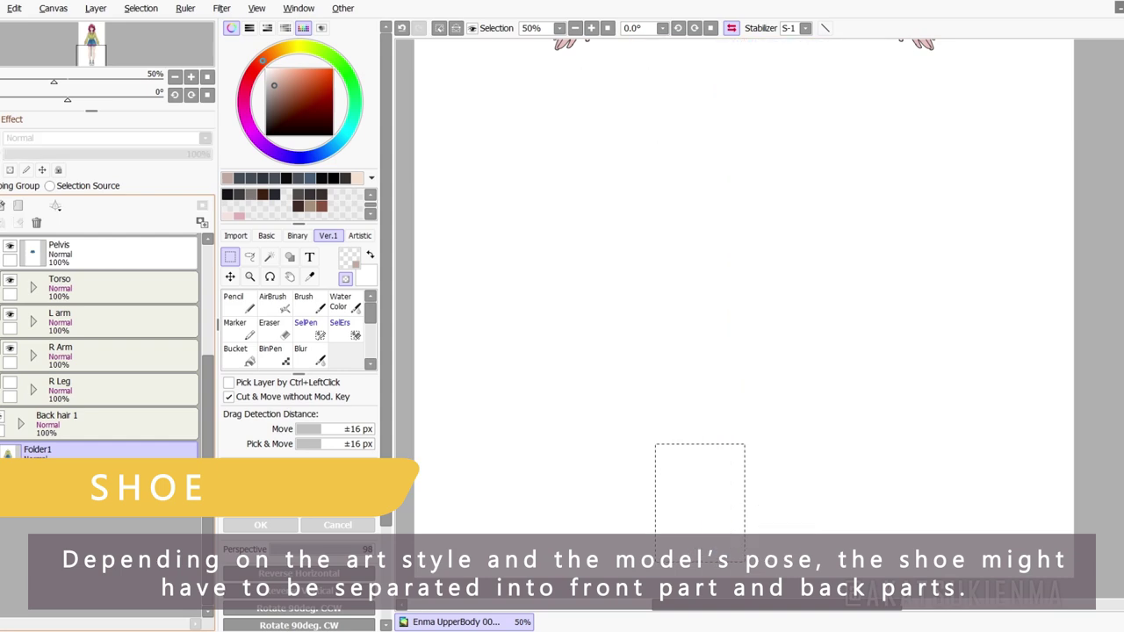
{"action": "left_click", "coordinate": [10, 382]}
{"action": "left_click", "coordinate": [34, 389]}
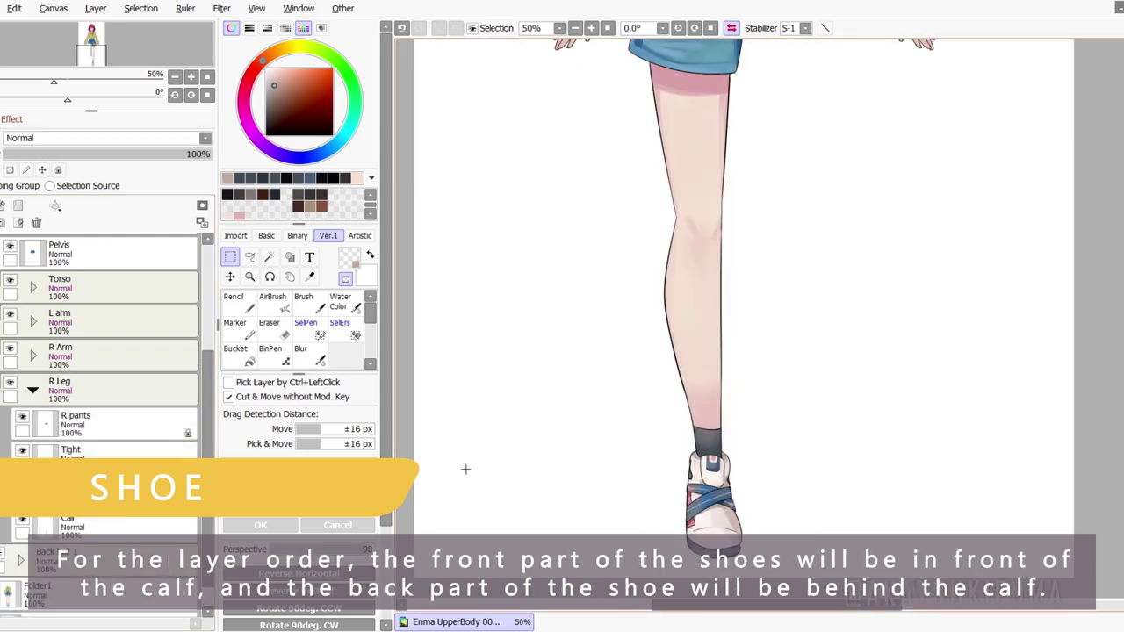
{"action": "left_click", "coordinate": [22, 521]}
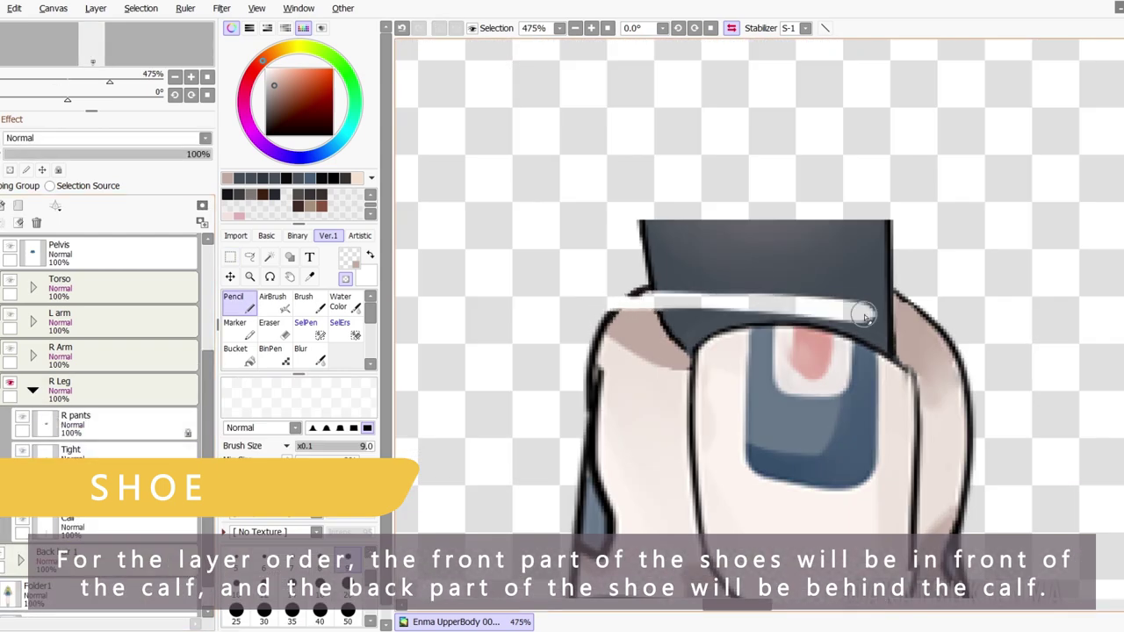
Step: Erase the sock and back collar above the shoe's front with the transparent Pencil at size 9, and show the other layers again
{"action": "mouse_move", "coordinate": [912, 308]}
{"action": "left_mouse_down"}
{"action": "mouse_move", "coordinate": [605, 294]}
{"action": "mouse_move", "coordinate": [855, 244]}
{"action": "mouse_move", "coordinate": [621, 246]}
{"action": "mouse_move", "coordinate": [754, 264]}
{"action": "mouse_move", "coordinate": [674, 311]}
{"action": "left_mouse_up"}
{"action": "scroll", "coordinate": [674, 317], "scroll_direction": "up", "scroll_amount": 4}
{"action": "left_click_drag", "start_coordinate": [849, 329], "coordinate": [1023, 338]}
{"action": "scroll", "coordinate": [1014, 321], "scroll_direction": "down", "scroll_amount": 1}
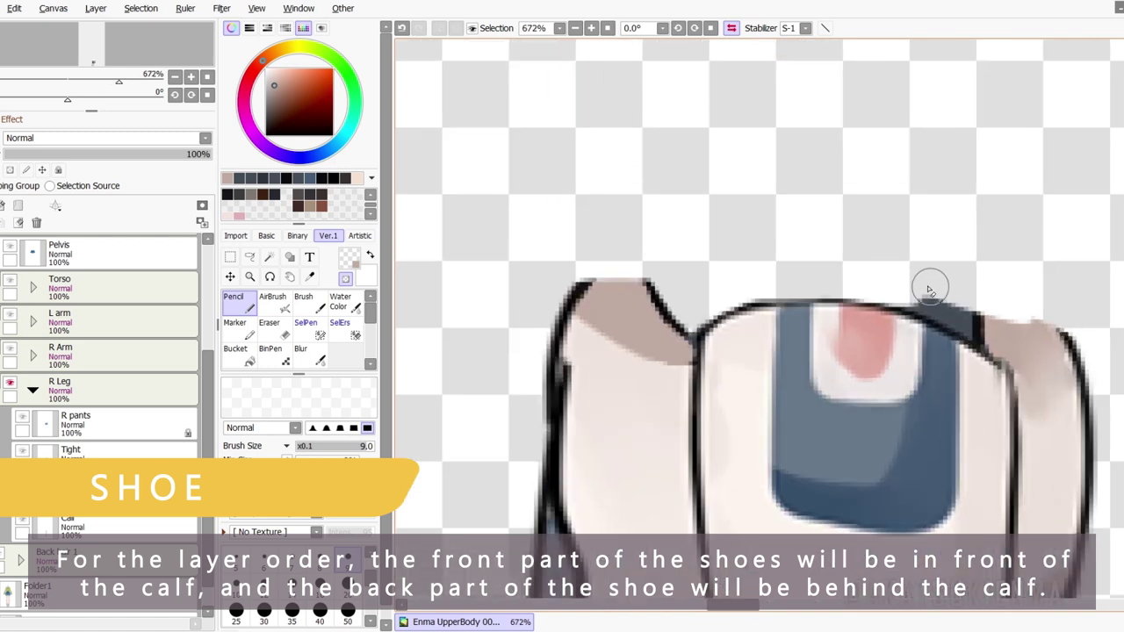
{"action": "scroll", "coordinate": [1025, 328], "scroll_direction": "down", "scroll_amount": 7}
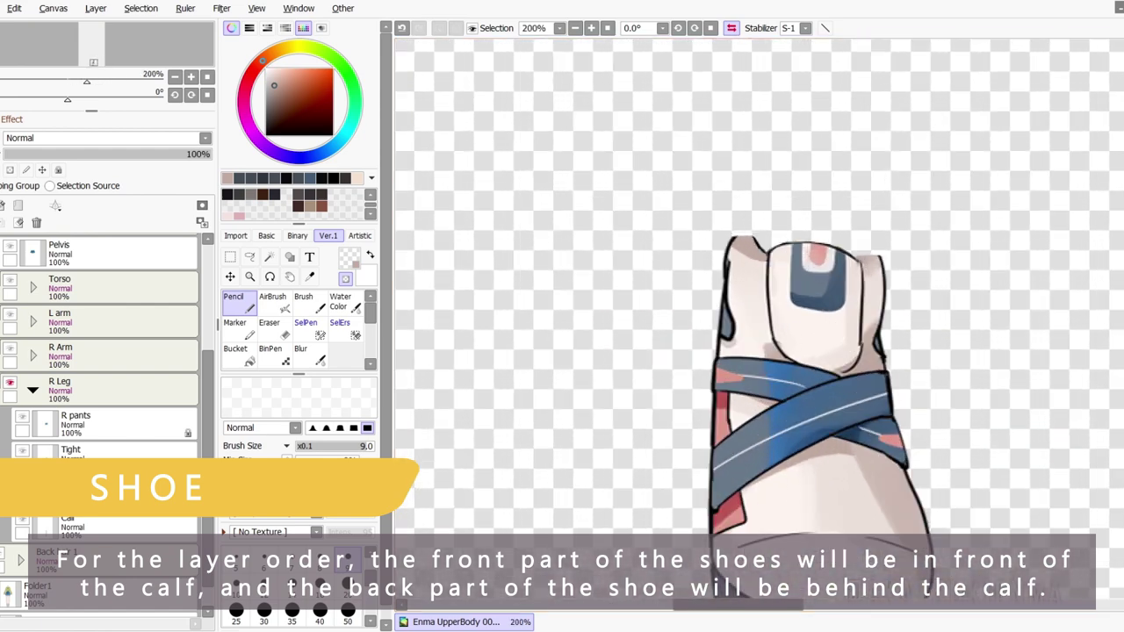
{"action": "left_click", "coordinate": [22, 485], "text": "alt"}
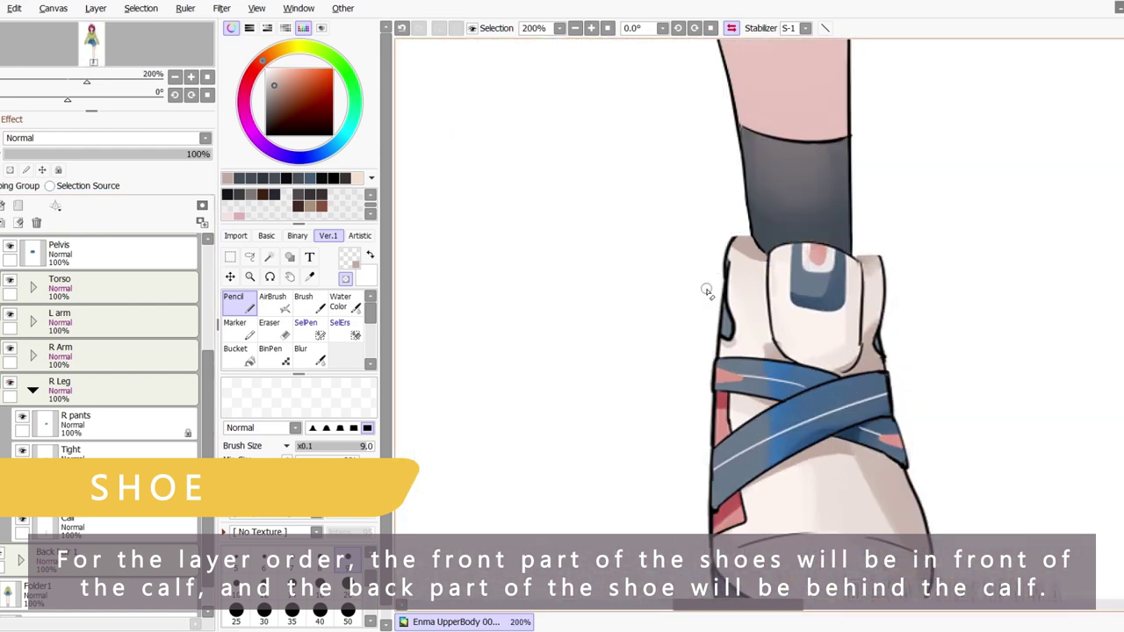
Step: Copy the ankle and upper shoe area of the merged artwork to a new layer for the shoe's back part
{"action": "left_click", "coordinate": [2, 588]}
{"action": "left_click", "coordinate": [38, 600]}
{"action": "left_click", "coordinate": [230, 256]}
{"action": "left_click_drag", "start_coordinate": [673, 183], "coordinate": [931, 317]}
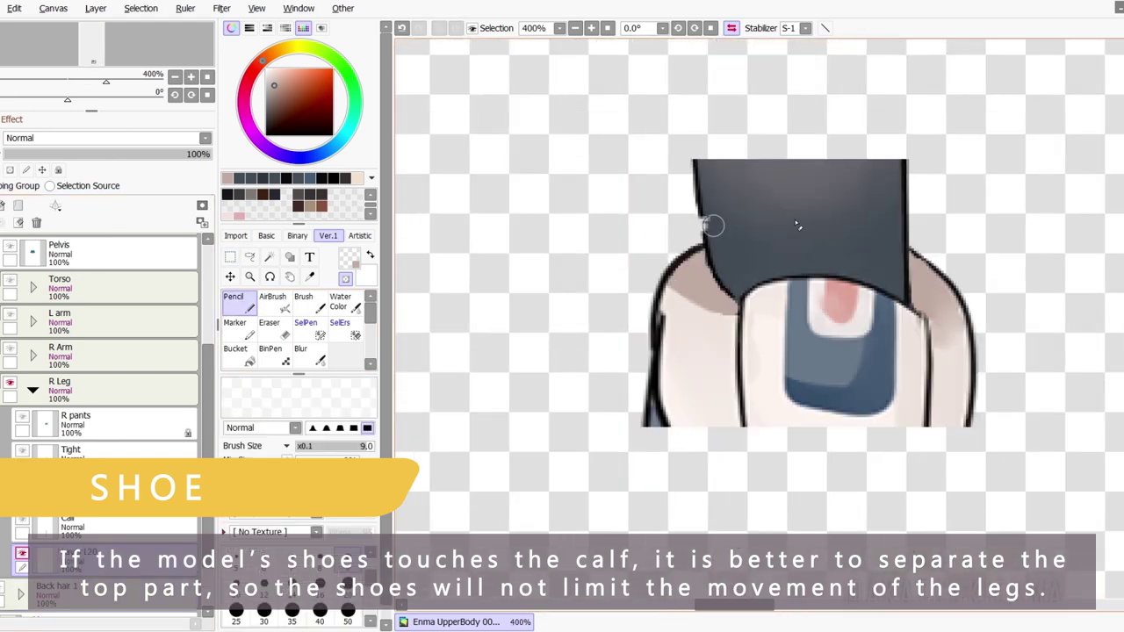
Step: Draw a black outline across the opening of the shoe's back part with Pencil size 9 and clean up its stray edges
{"action": "scroll", "coordinate": [928, 238], "scroll_direction": "up", "scroll_amount": 4}
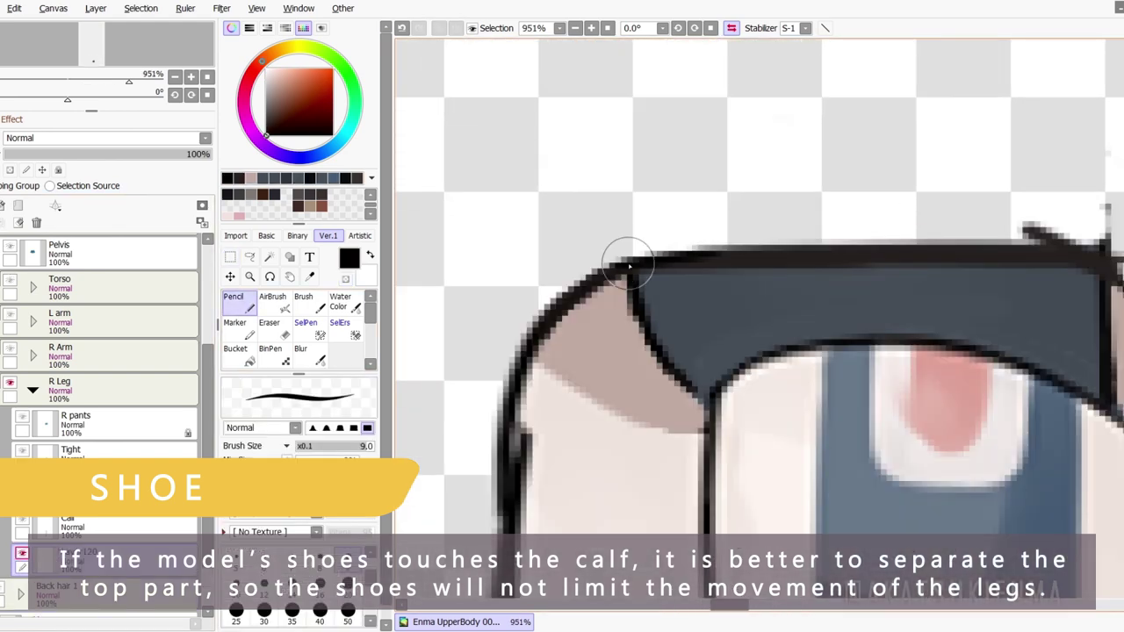
{"action": "left_click_drag", "start_coordinate": [629, 264], "coordinate": [1093, 263]}
{"action": "key", "text": "minus"}
{"action": "left_click_drag", "start_coordinate": [1105, 218], "coordinate": [1041, 220]}
{"action": "scroll", "coordinate": [877, 237], "scroll_direction": "down", "scroll_amount": 1}
Step: Paint over the remaining sock and tongue inside the shoe's back part with the brown lining colour
{"action": "right_click", "coordinate": [606, 307]}
{"action": "mouse_move", "coordinate": [689, 273]}
{"action": "left_mouse_down"}
{"action": "mouse_move", "coordinate": [644, 279]}
{"action": "mouse_move", "coordinate": [807, 254]}
{"action": "mouse_move", "coordinate": [1022, 306]}
{"action": "mouse_move", "coordinate": [869, 254]}
{"action": "left_mouse_up"}
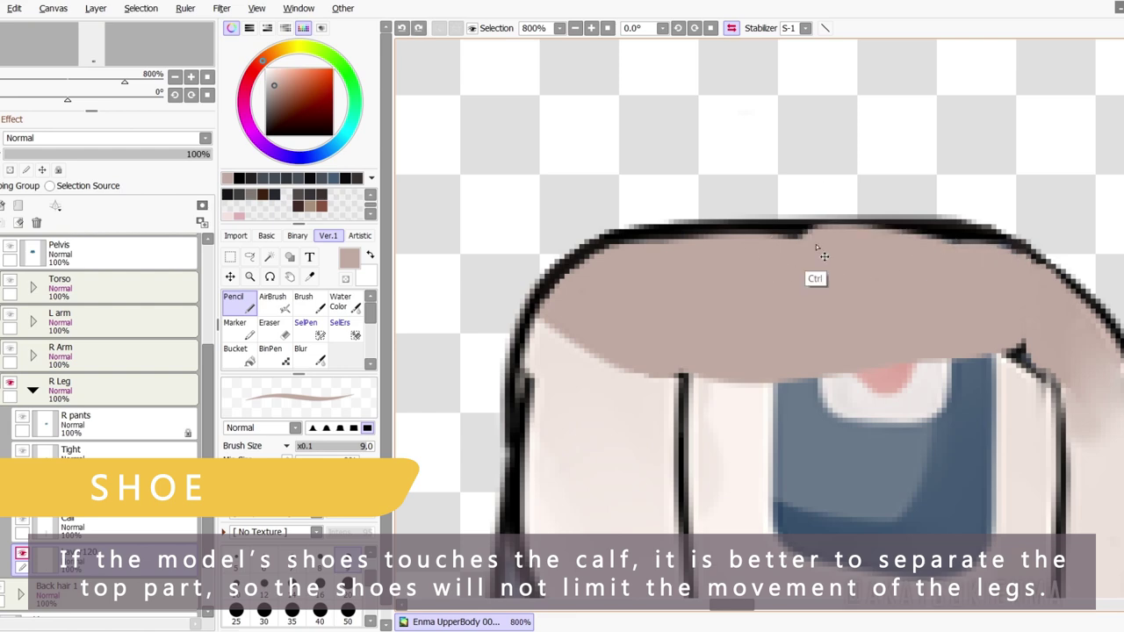
{"action": "scroll", "coordinate": [746, 298], "scroll_direction": "down", "scroll_amount": 5}
{"action": "right_click", "coordinate": [671, 325]}
{"action": "mouse_move", "coordinate": [682, 324]}
{"action": "left_mouse_down"}
{"action": "mouse_move", "coordinate": [770, 382]}
{"action": "mouse_move", "coordinate": [853, 324]}
{"action": "left_mouse_up"}
{"action": "scroll", "coordinate": [816, 324], "scroll_direction": "up", "scroll_amount": 3}
{"action": "mouse_move", "coordinate": [641, 289]}
{"action": "left_mouse_down"}
{"action": "mouse_move", "coordinate": [849, 295]}
{"action": "mouse_move", "coordinate": [732, 281]}
{"action": "left_mouse_up"}
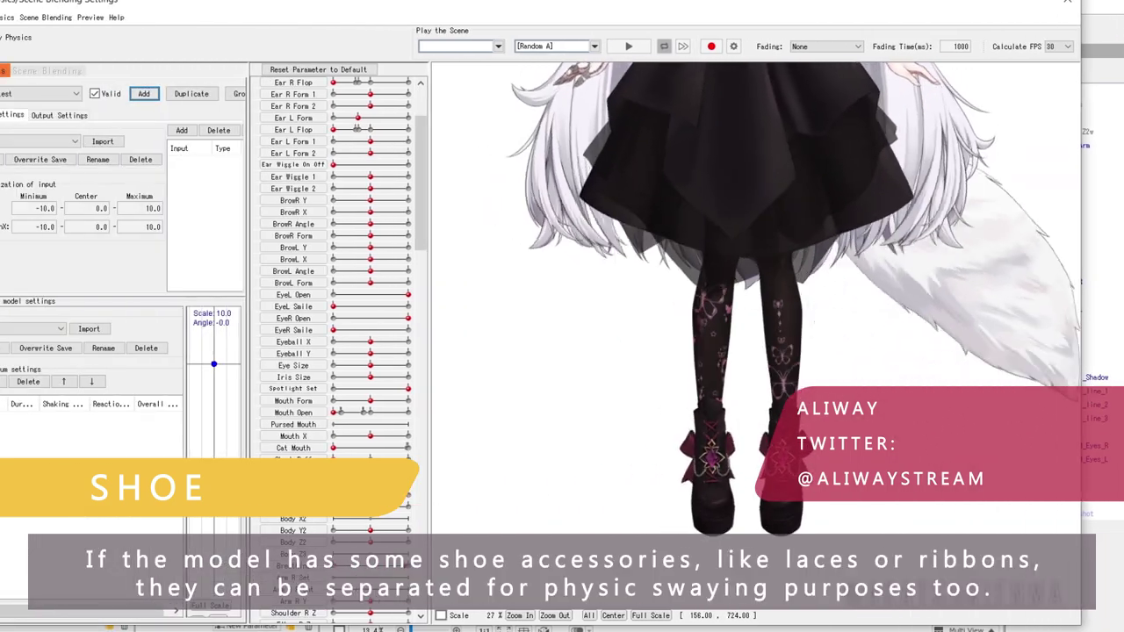
Step: Switch to Live2D Cubism, close the Aliway physics settings and pull the two bow loops away from the shoe
{"action": "scroll", "coordinate": [752, 518], "scroll_direction": "down", "scroll_amount": 5}
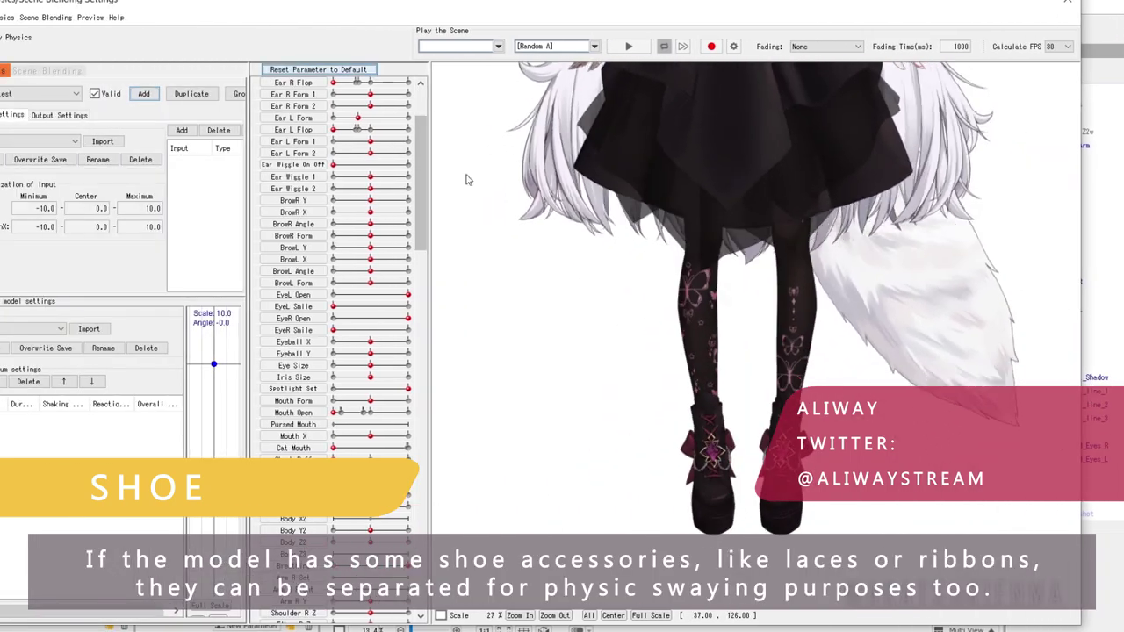
{"action": "left_click", "coordinate": [1066, 4]}
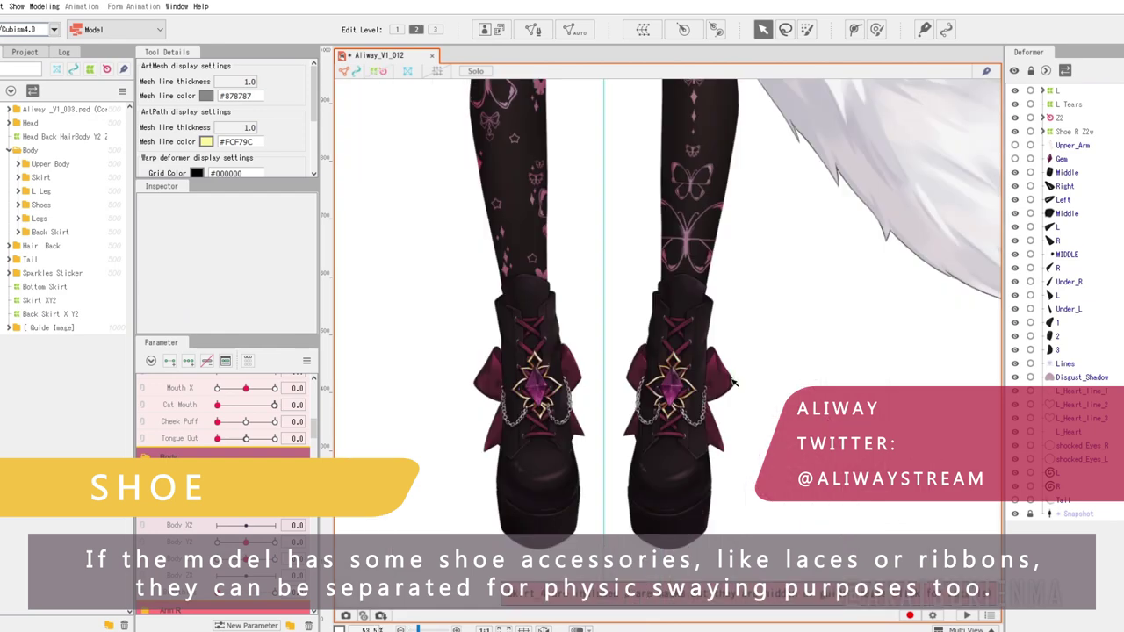
{"action": "left_click", "coordinate": [718, 373]}
{"action": "left_click_drag", "start_coordinate": [718, 373], "coordinate": [811, 361]}
{"action": "left_click_drag", "start_coordinate": [641, 376], "coordinate": [384, 327]}
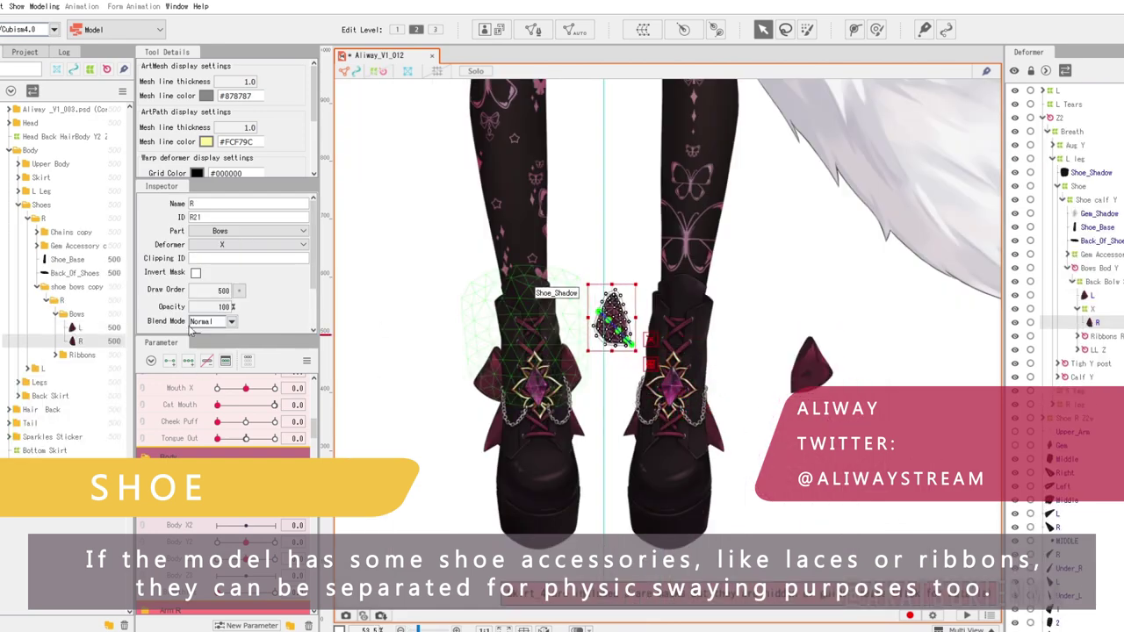
Step: Move the bow's ribbon tails away from the shoe as separate pieces
{"action": "left_click", "coordinate": [78, 368]}
{"action": "left_click", "coordinate": [81, 382]}
{"action": "left_click_drag", "start_coordinate": [639, 423], "coordinate": [609, 442]}
{"action": "left_click", "coordinate": [422, 395]}
Step: Move the Gem and Gold pieces of the shoe's gem accessory out beside the boot
{"action": "left_click", "coordinate": [37, 246]}
{"action": "left_click", "coordinate": [66, 260]}
{"action": "left_click_drag", "start_coordinate": [674, 387], "coordinate": [775, 327]}
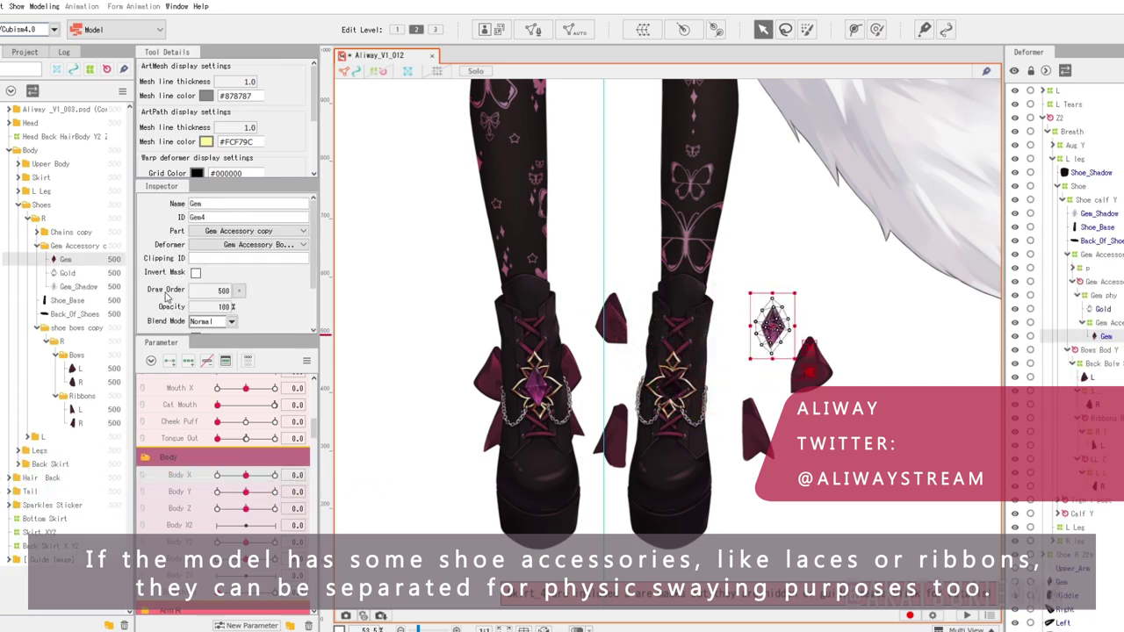
{"action": "left_click", "coordinate": [67, 273]}
{"action": "left_click_drag", "start_coordinate": [672, 389], "coordinate": [814, 451]}
{"action": "left_click", "coordinate": [752, 469]}
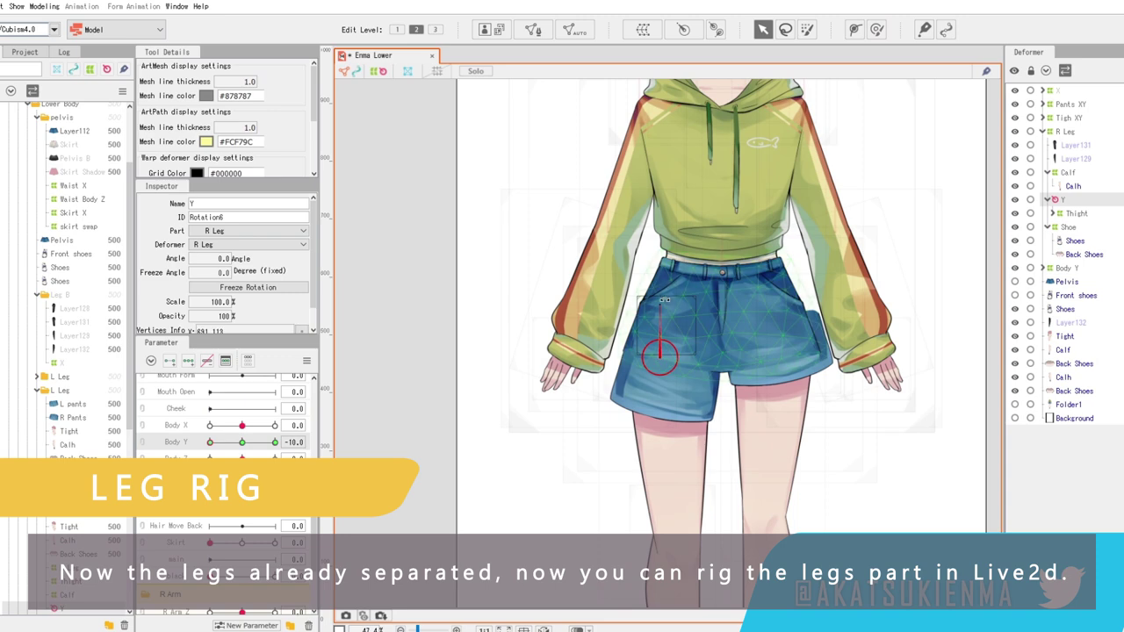
Step: In the Enma Lower model, pose the R Leg rotation deformer and the Calf warp deformer at Body Y -10 and 10
{"action": "left_click_drag", "start_coordinate": [664, 300], "coordinate": [664, 359]}
{"action": "left_click", "coordinate": [275, 443]}
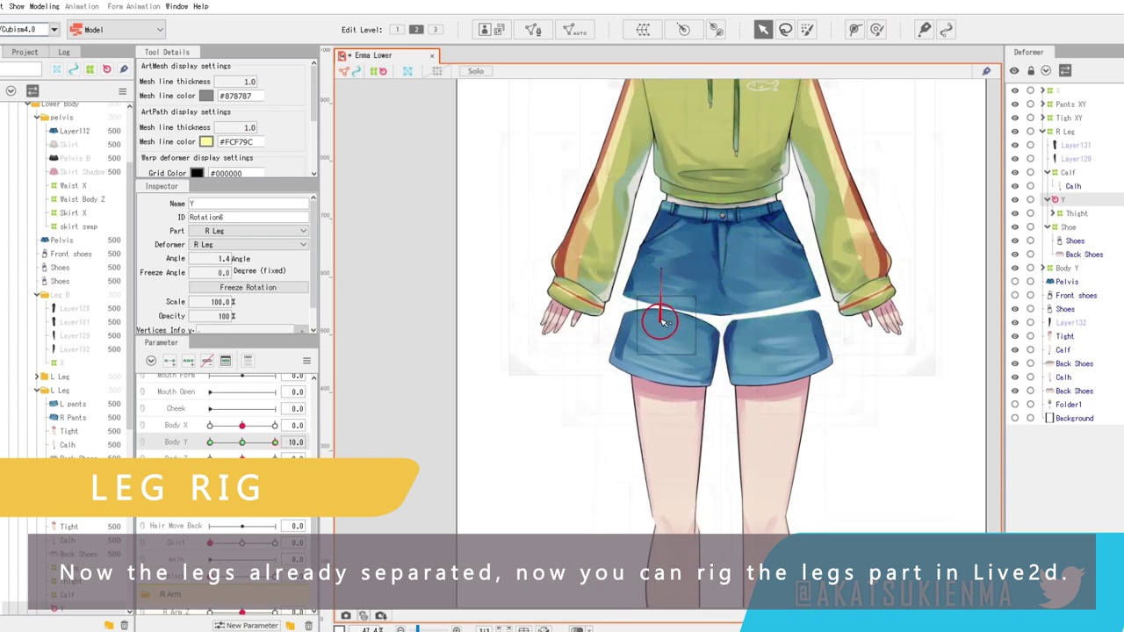
{"action": "scroll", "coordinate": [664, 300], "scroll_direction": "down", "scroll_amount": 2}
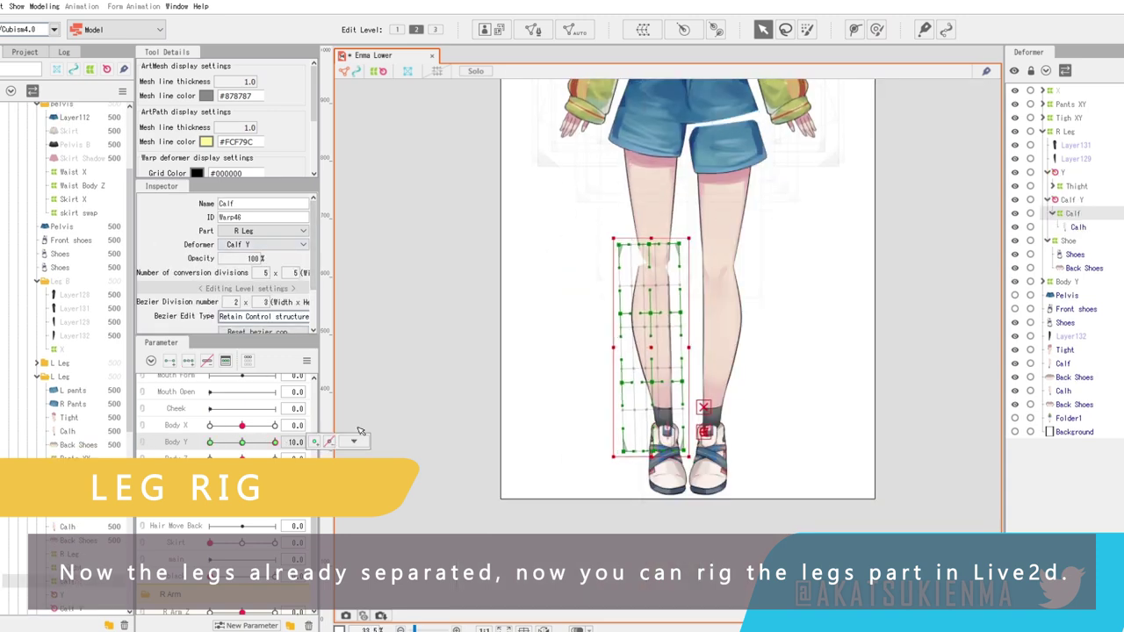
{"action": "scroll", "coordinate": [645, 261], "scroll_direction": "up", "scroll_amount": 2}
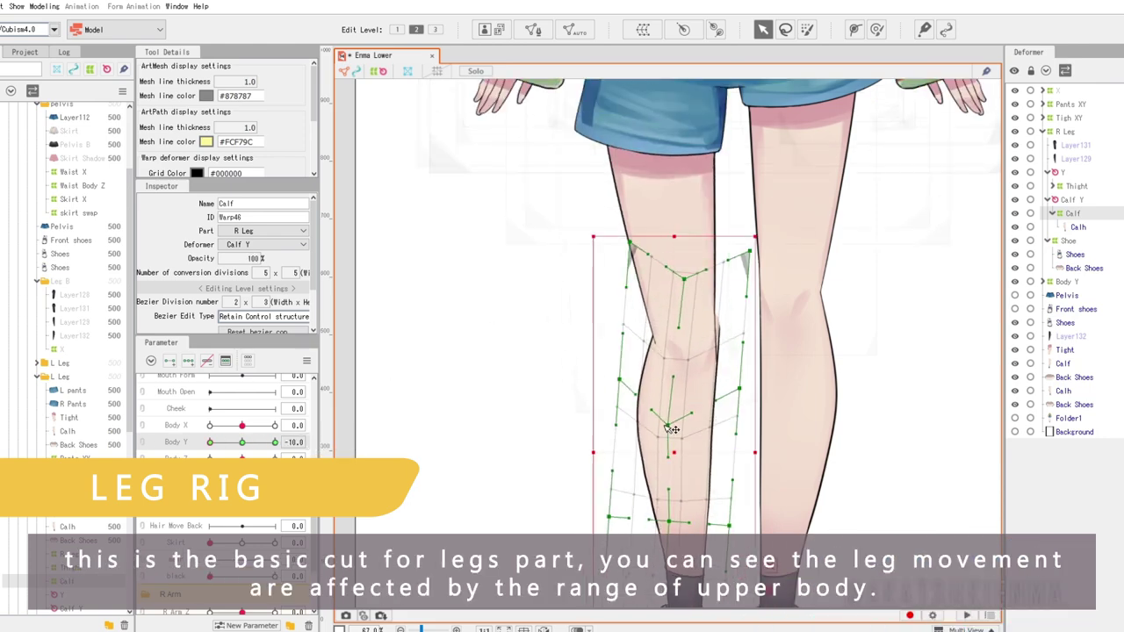
Step: Adjust the angle of the R Leg's Y rotation deformer for the Body Y movement
{"action": "scroll", "coordinate": [702, 279], "scroll_direction": "down", "scroll_amount": 2}
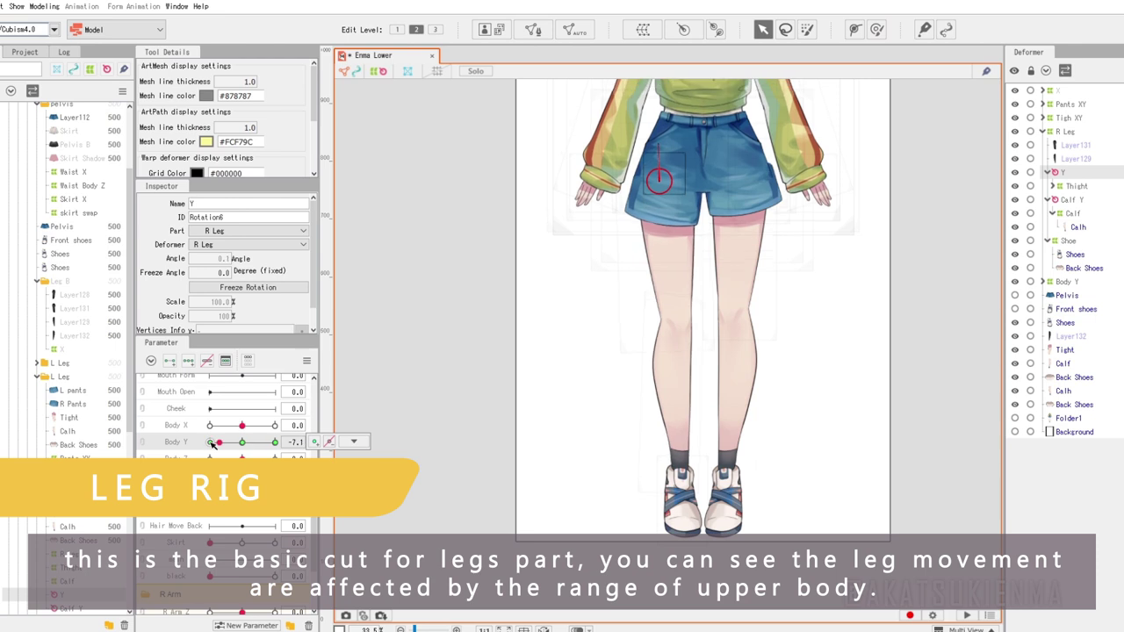
{"action": "double_click", "coordinate": [223, 259]}
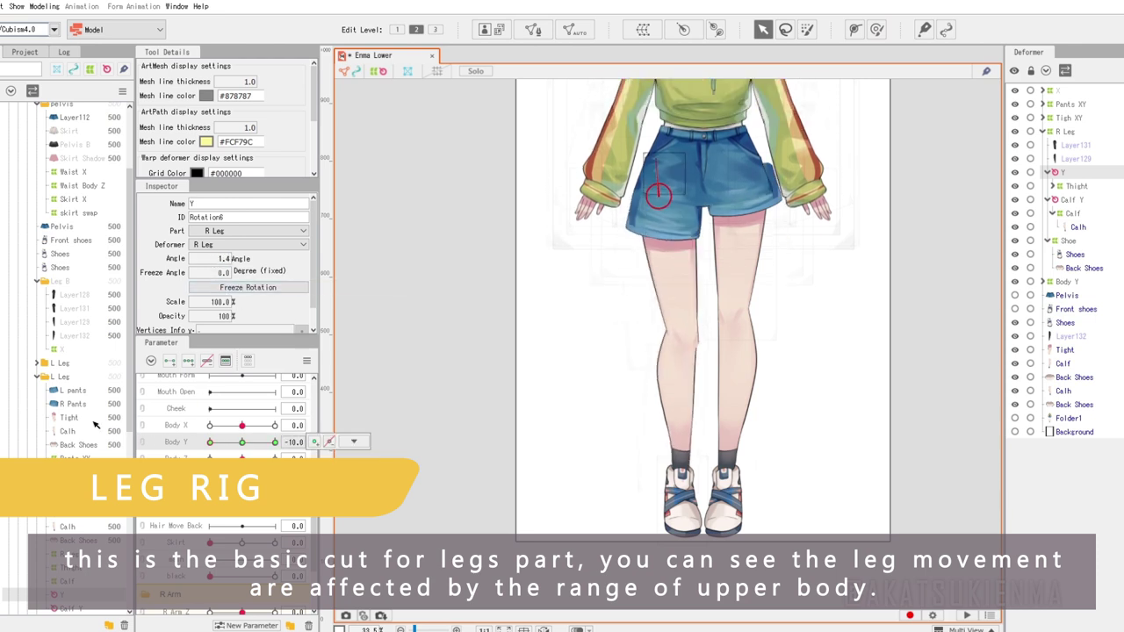
{"action": "double_click", "coordinate": [224, 258]}
Step: Shape the Thight warp deformer for the Body X movement, and sweep Body X across its range to preview the legs
{"action": "left_click", "coordinate": [1091, 200]}
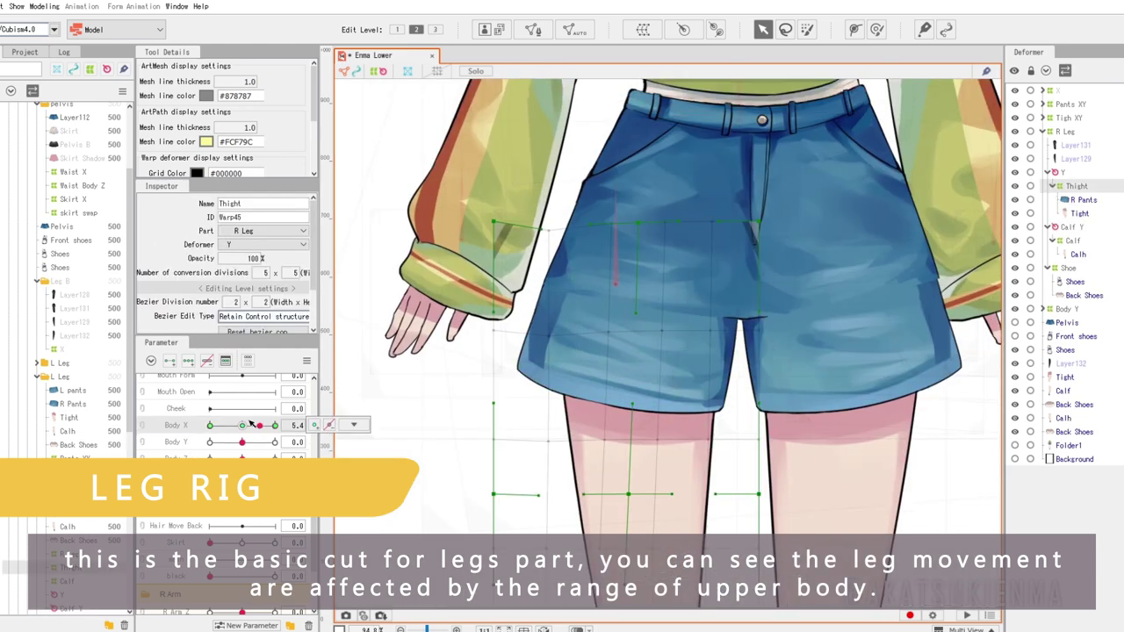
{"action": "scroll", "coordinate": [632, 405], "scroll_direction": "down", "scroll_amount": 5}
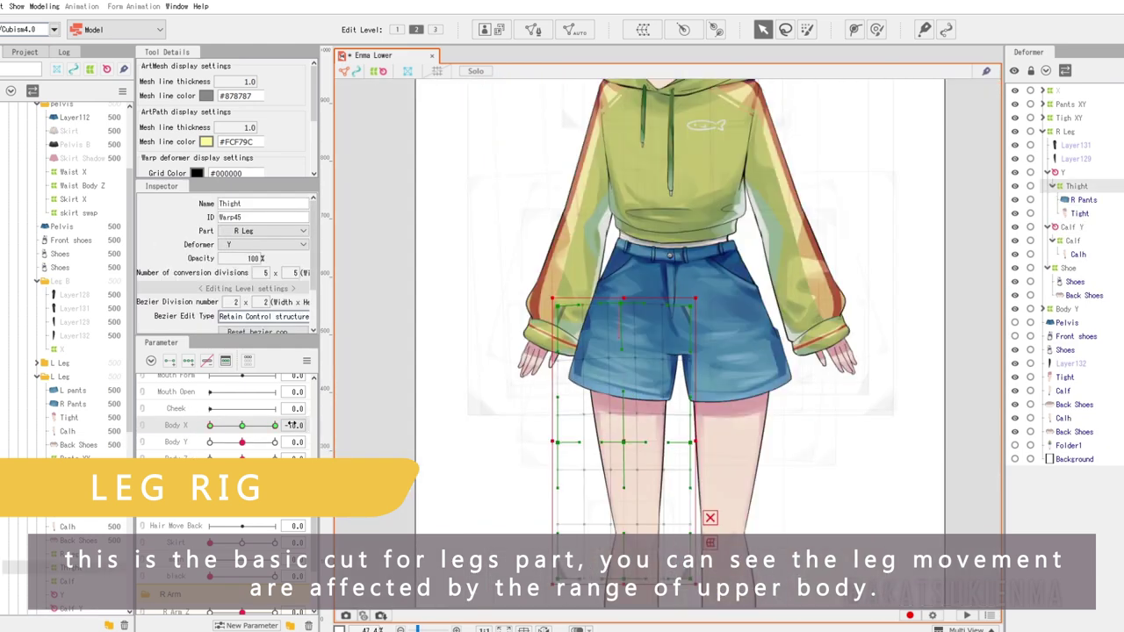
{"action": "key", "text": "Escape"}
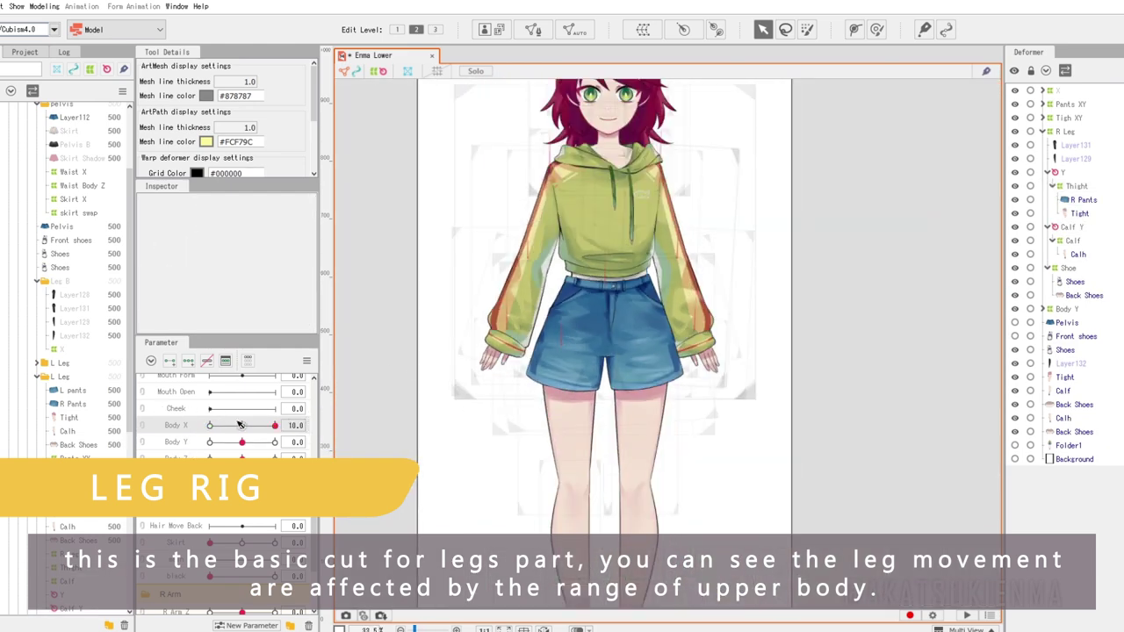
{"action": "left_click_drag", "start_coordinate": [275, 425], "coordinate": [159, 413]}
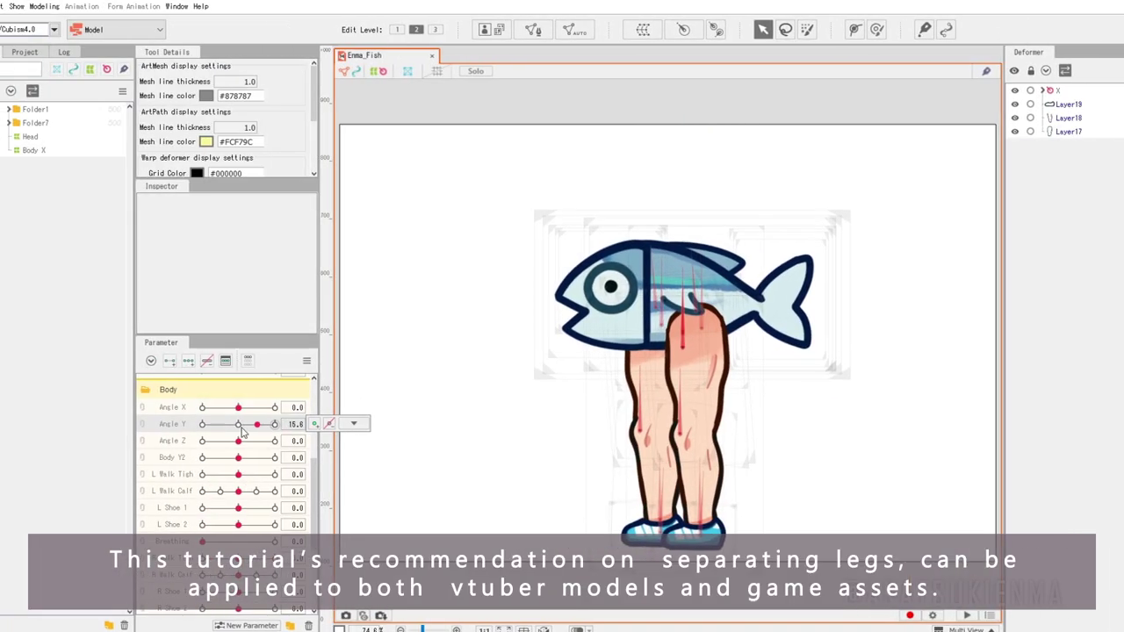
Step: In the Enma_Fish model, preview Angle Y and pose the left leg with L Walk Tigh 10, L Walk Calf 10 and L Shoe 1 4.9
{"action": "left_click_drag", "start_coordinate": [238, 424], "coordinate": [274, 491]}
{"action": "left_click", "coordinate": [238, 425]}
{"action": "left_click", "coordinate": [237, 507]}
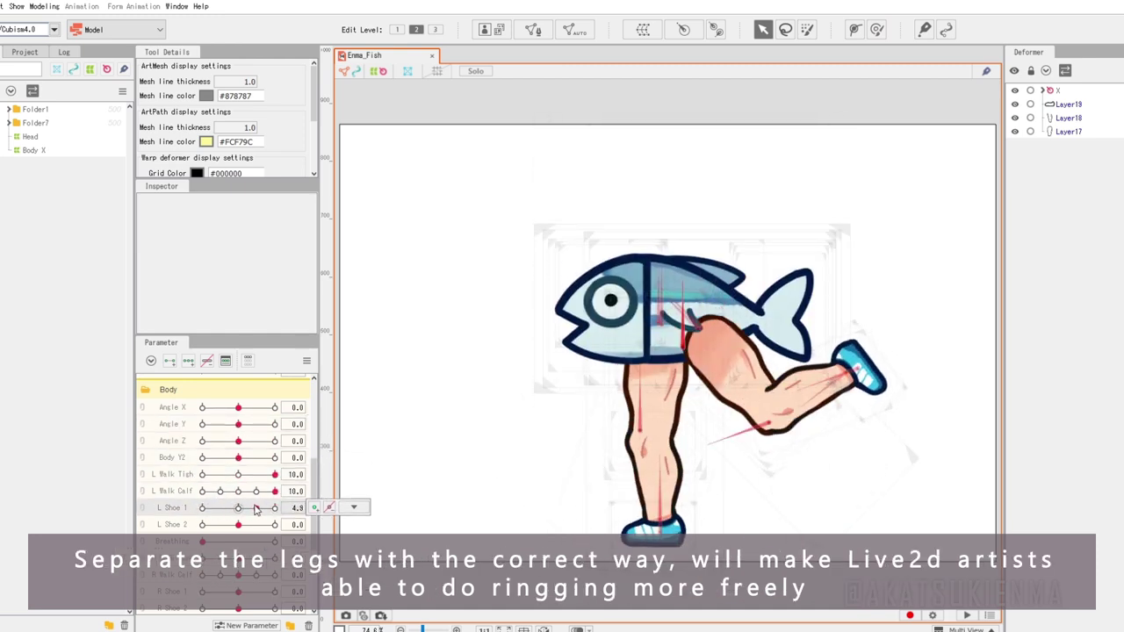
Step: Pose the fish's right leg with R Walk Tigh -10 and R Walk Calf 8.5, and open the parameter options
{"action": "left_click_drag", "start_coordinate": [238, 558], "coordinate": [238, 593]}
{"action": "scroll", "coordinate": [227, 596], "scroll_direction": "down", "scroll_amount": 3}
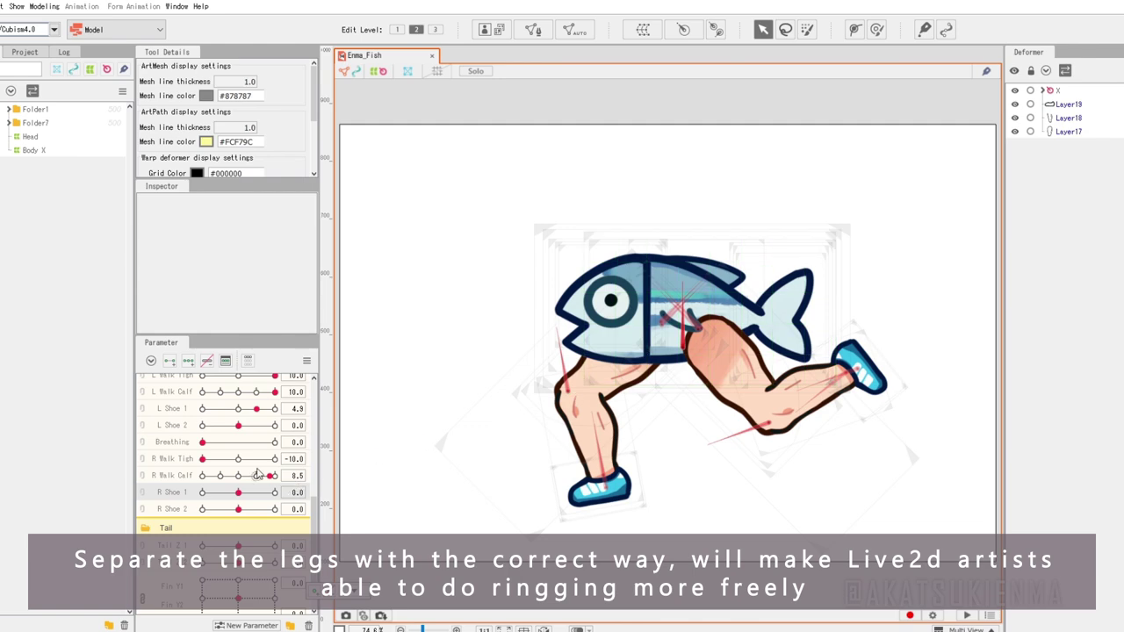
{"action": "scroll", "coordinate": [263, 475], "scroll_direction": "up", "scroll_amount": 1}
{"action": "left_click", "coordinate": [307, 361]}
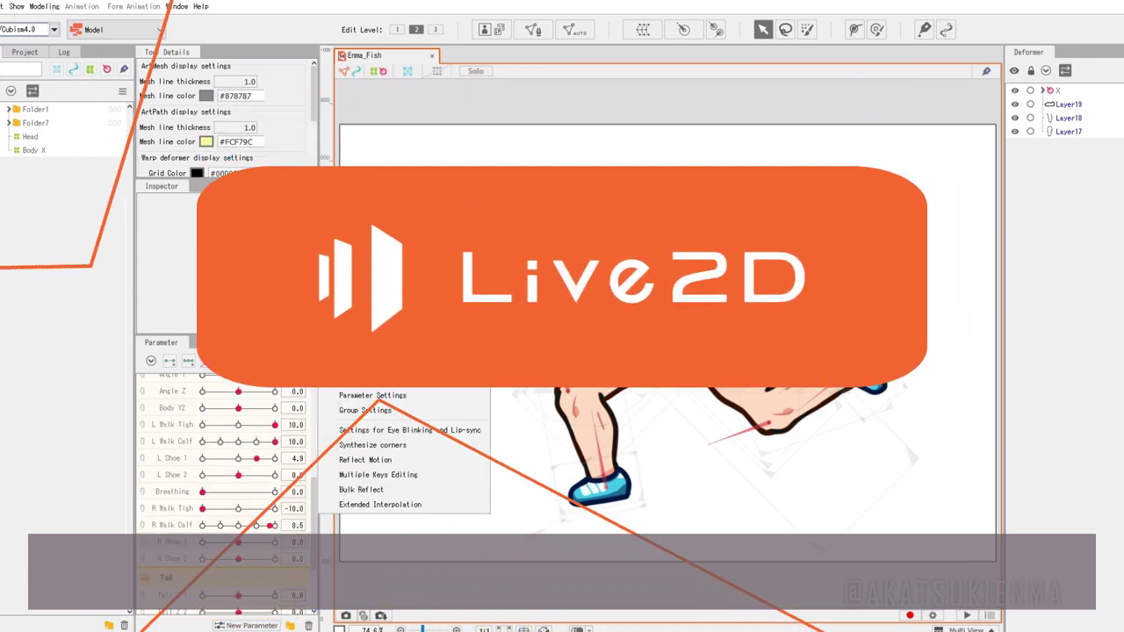